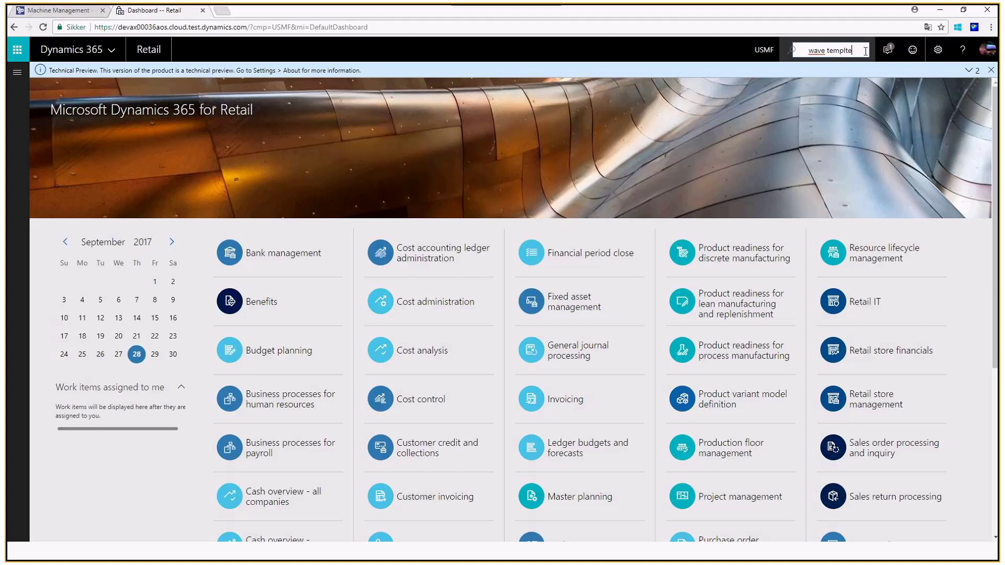
# Search for "wave templates" and open the Wave templates page
pyautogui.press('BackSpace')
pyautogui.press('BackSpace')
pyautogui.write('lates')
pyautogui.hotkey('ctrl', 'a')
pyautogui.press('Return')
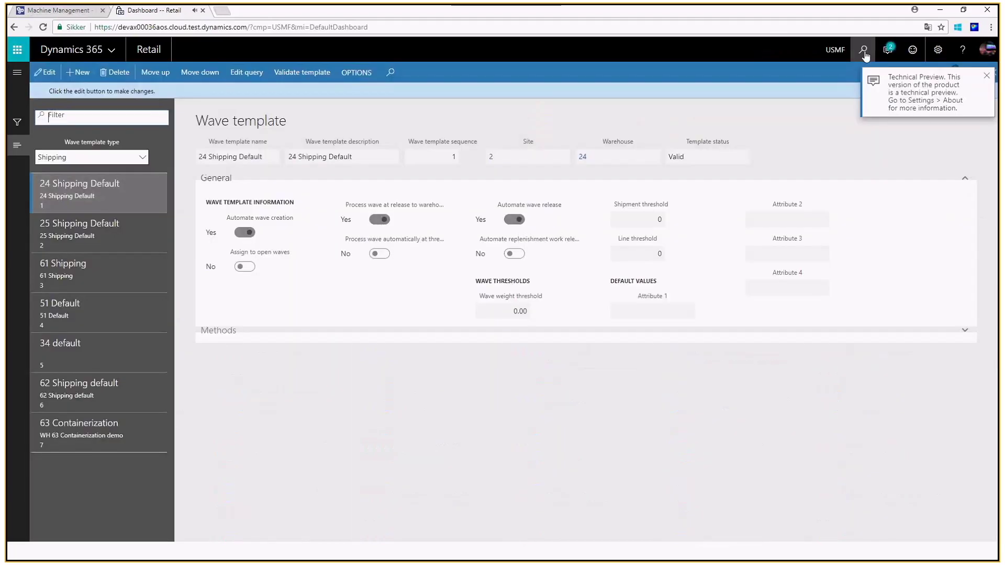
# Create a new shipping wave template named "raw mat. repl." with the description "raw material repl."
pyautogui.click(43, 74)
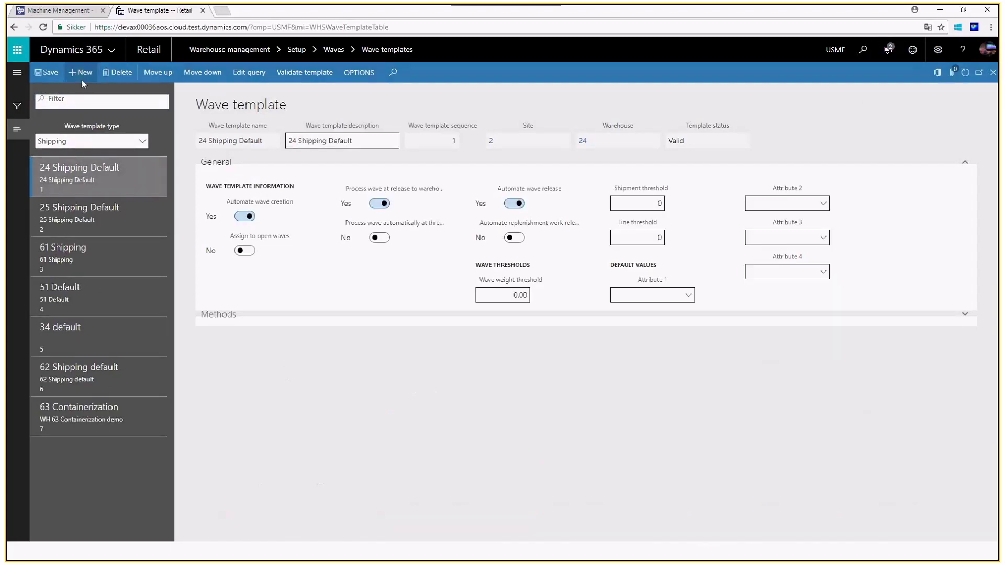
pyautogui.click(80, 73)
pyautogui.write('raw mat. ')
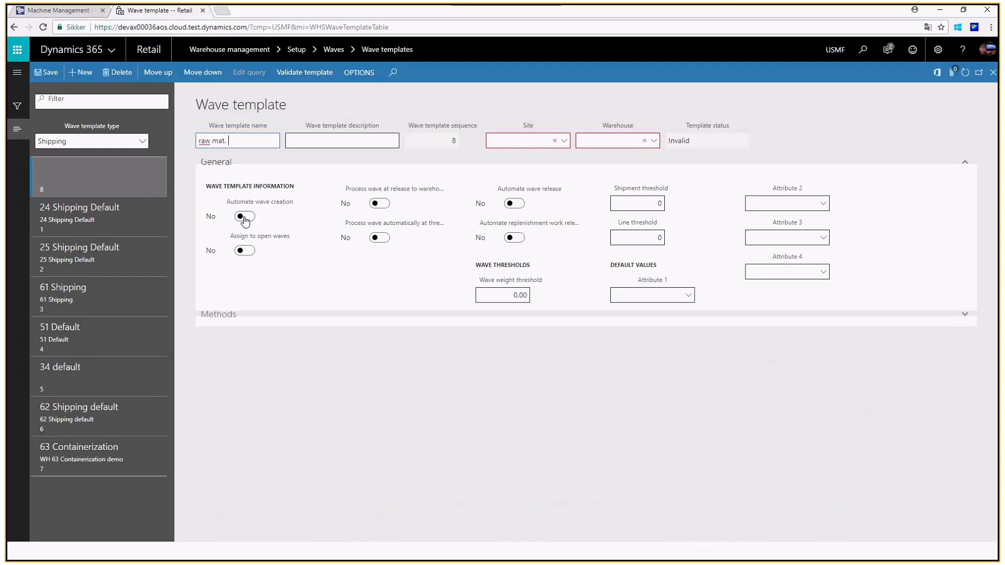
pyautogui.write('trepl')
pyautogui.press('BackSpace')
pyautogui.press('BackSpace')
pyautogui.press('BackSpace')
pyautogui.press('BackSpace')
pyautogui.write('repl.')
pyautogui.click(317, 141)
pyautogui.write('ra')
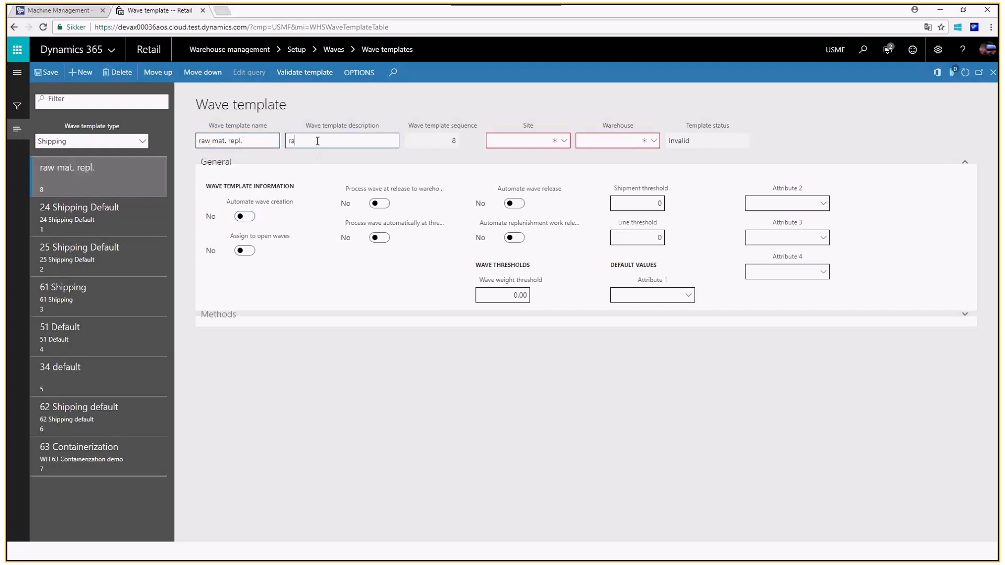
pyautogui.write('w material repl.')
# Assign the new shipping wave template to site 2 and warehouse 24, and expand its methods
pyautogui.click(544, 146)
pyautogui.write('2')
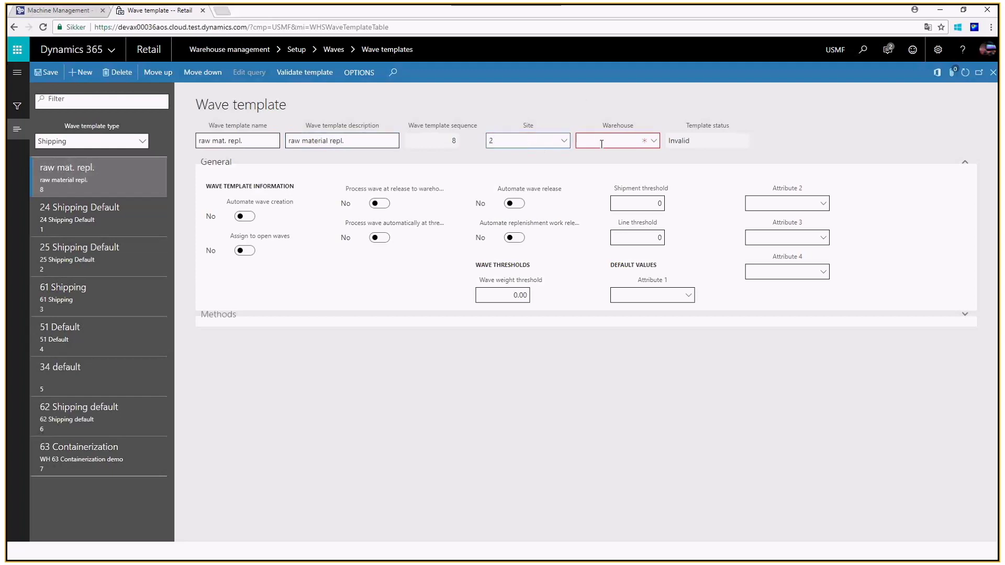
pyautogui.write('14')
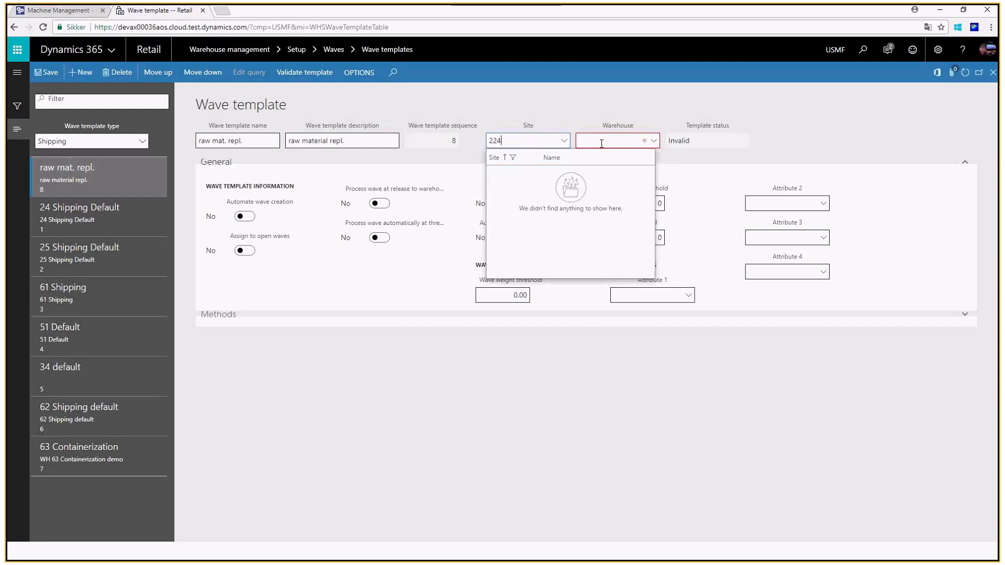
pyautogui.press('BackSpace')
pyautogui.press('BackSpace')
pyautogui.click(601, 144)
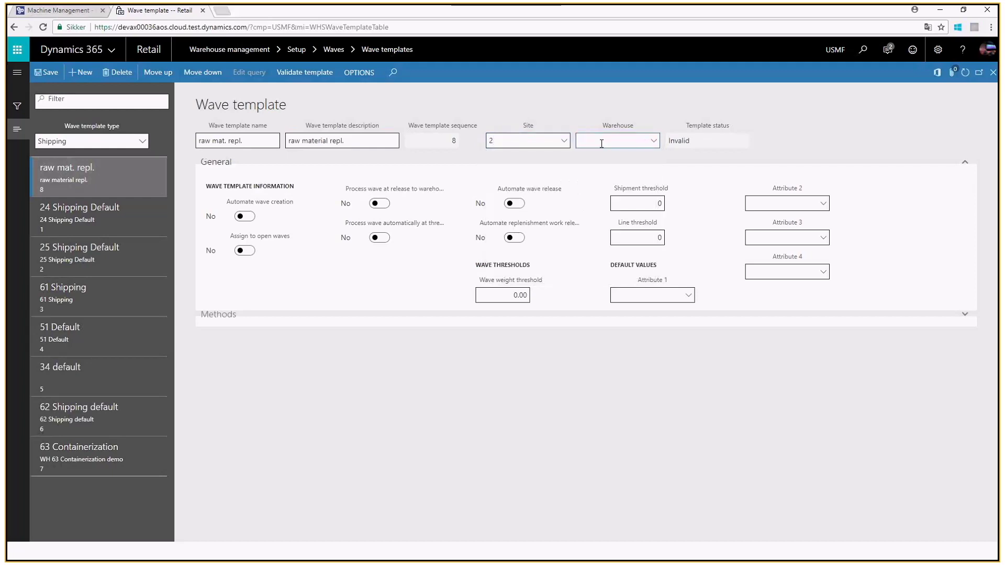
pyautogui.write('24')
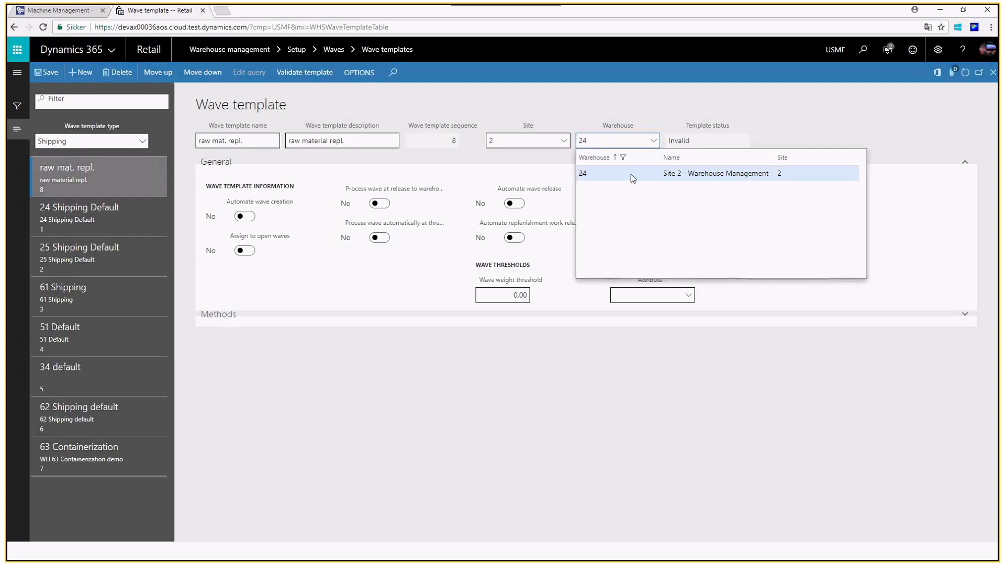
pyautogui.click(630, 174)
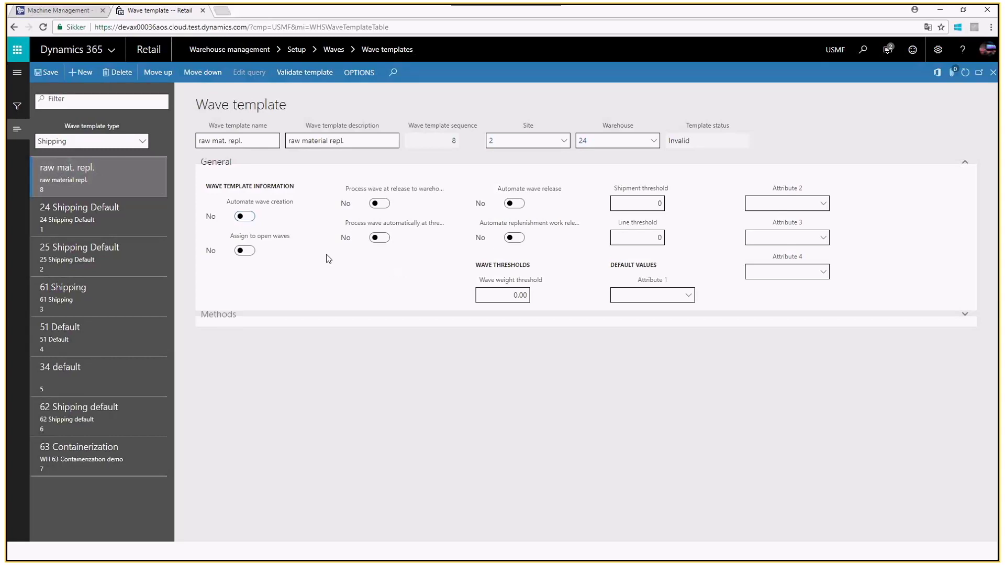
pyautogui.click(223, 324)
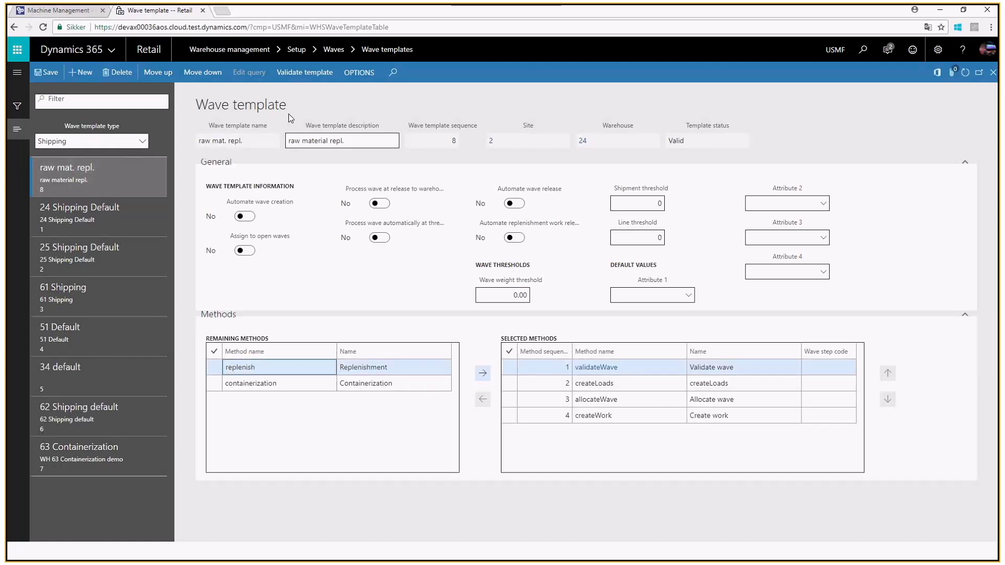
# Copy the template's description and switch the wave template type to Production orders
pyautogui.click(349, 142)
pyautogui.hotkey('ctrl', 'c')
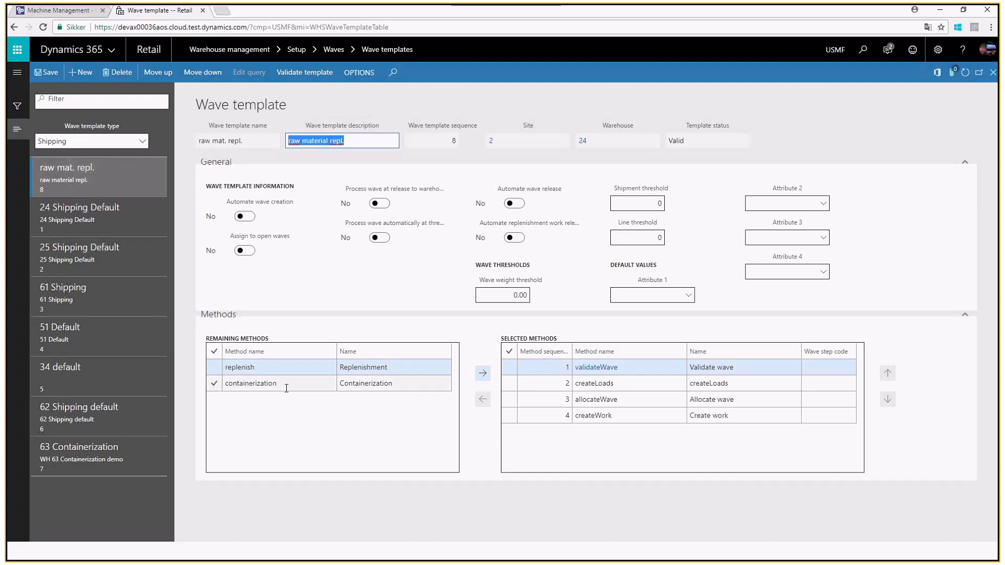
pyautogui.click(145, 145)
pyautogui.click(116, 170)
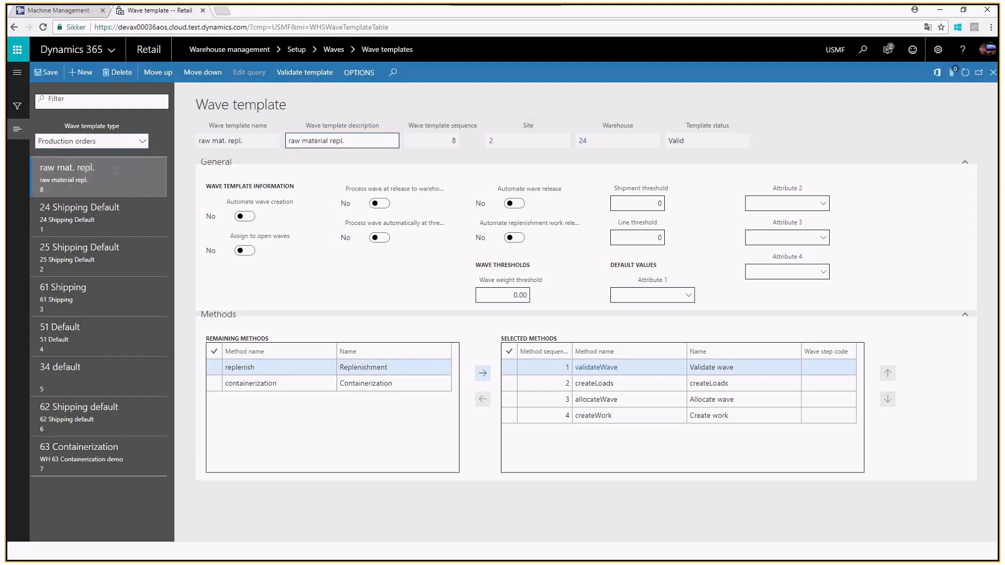
# Create a new production order wave template with "raw material repl." as both its name and description
pyautogui.click(83, 74)
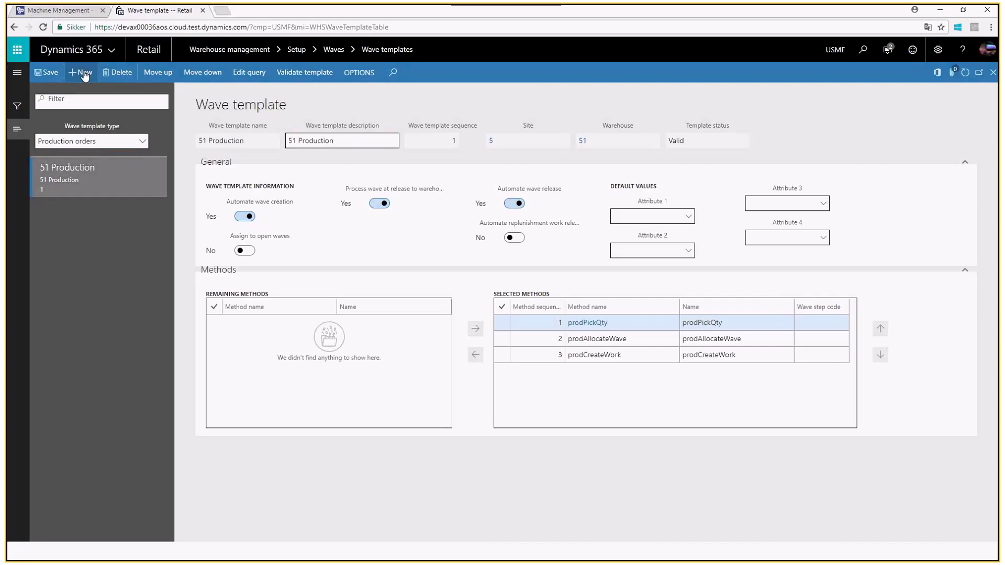
pyautogui.write('raw material repl.')
pyautogui.click(306, 139)
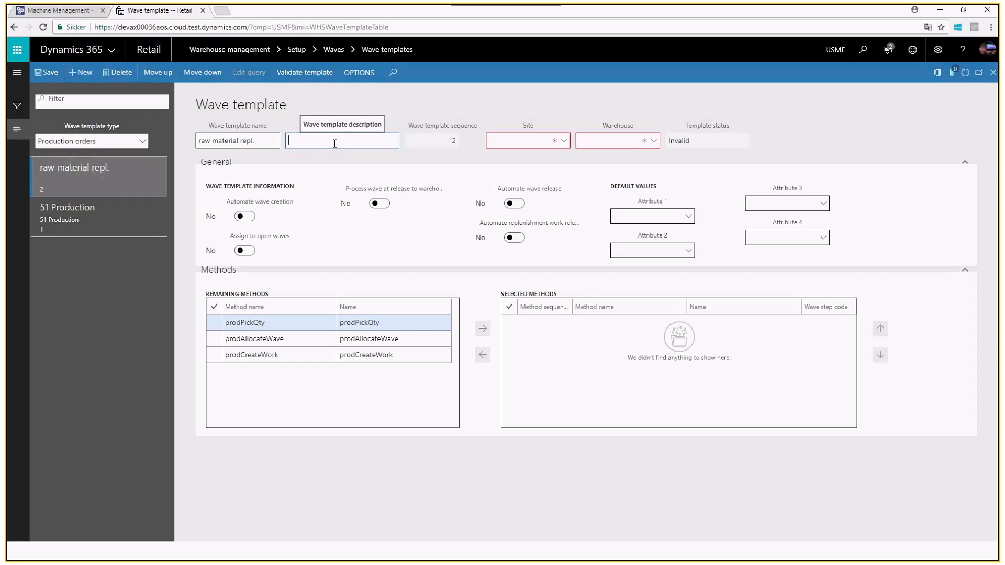
pyautogui.hotkey('ctrl', 'v')
# Set the production template's site to 2 and warehouse to 24, and move its remaining methods to the selected methods
pyautogui.click(528, 140)
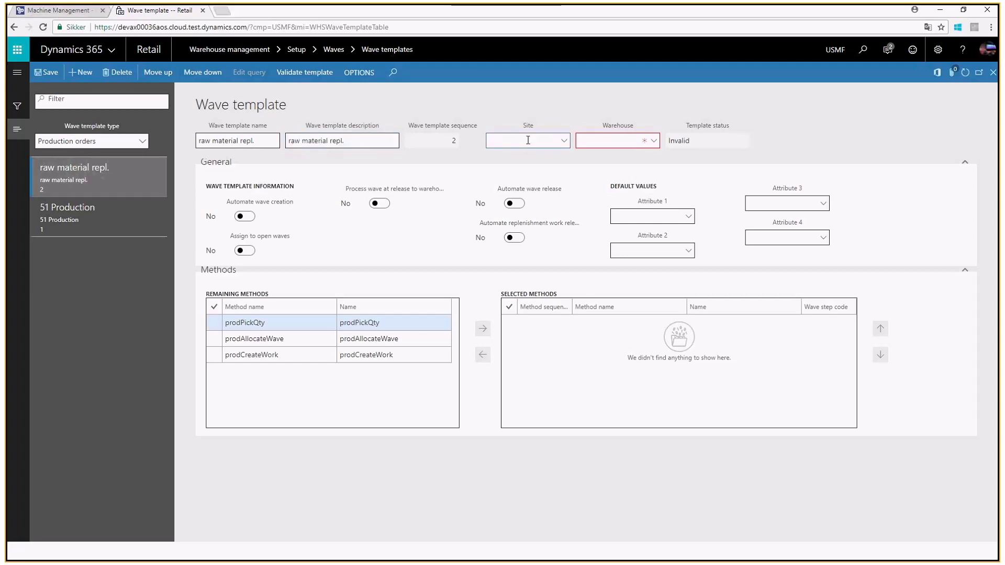
pyautogui.write('2')
pyautogui.press('Tab')
pyautogui.write('24')
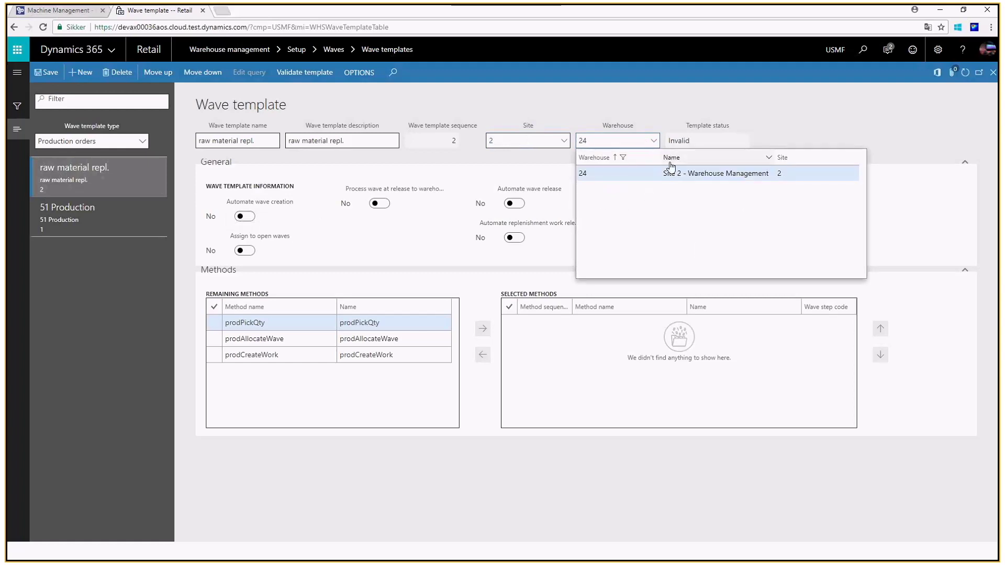
pyautogui.click(628, 174)
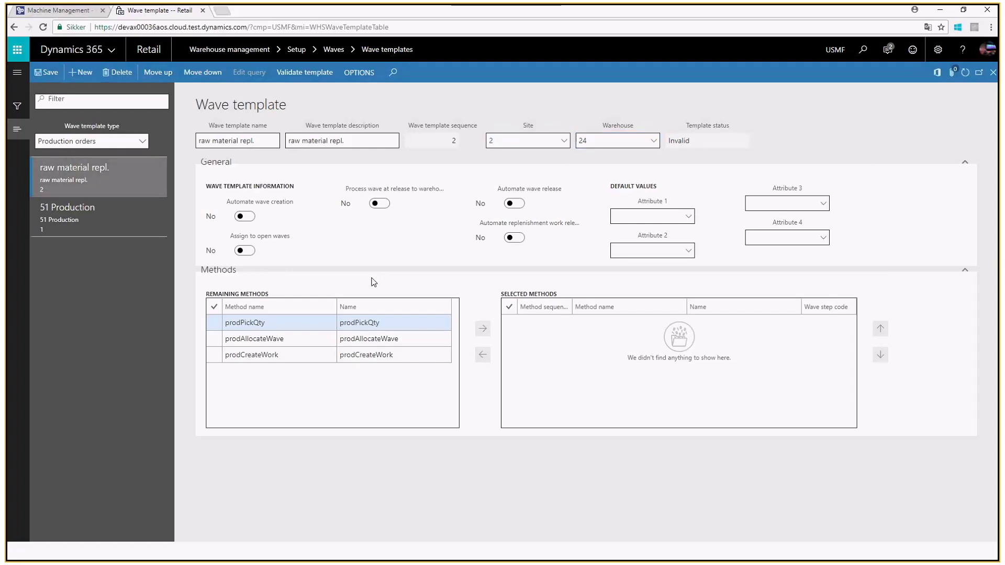
pyautogui.click(483, 328)
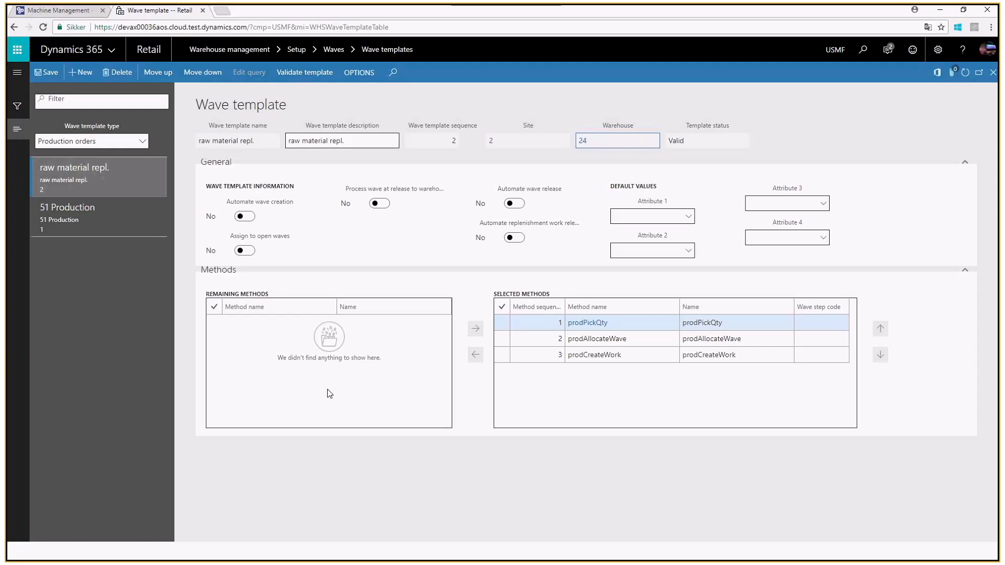
# Try to find the wave process methods page by searching for "methods"
pyautogui.click(863, 49)
pyautogui.write('method')
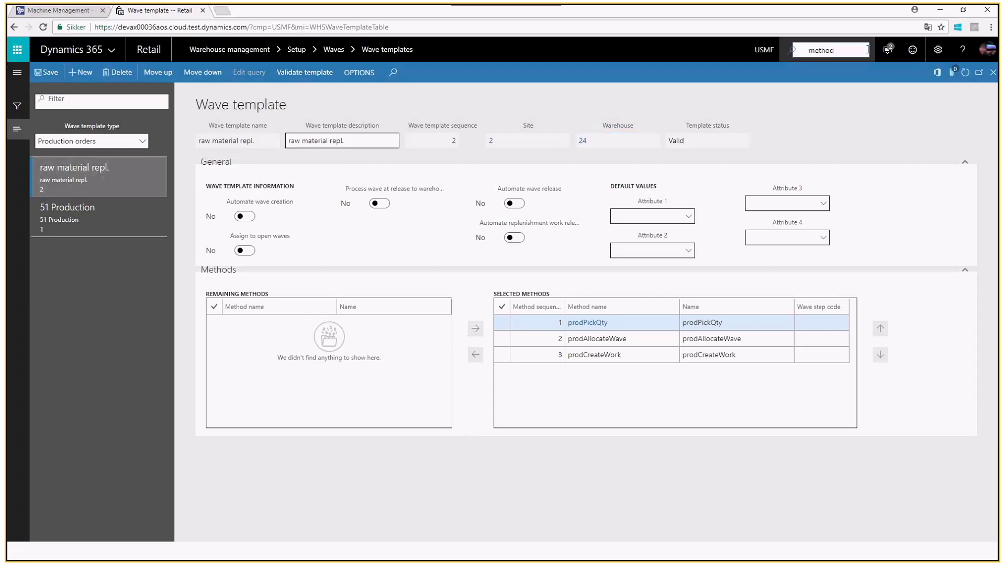
pyautogui.press('BackSpace')
pyautogui.press('BackSpace')
pyautogui.press('BackSpace')
pyautogui.write('hods')
pyautogui.hotkey('ctrl', 'a')
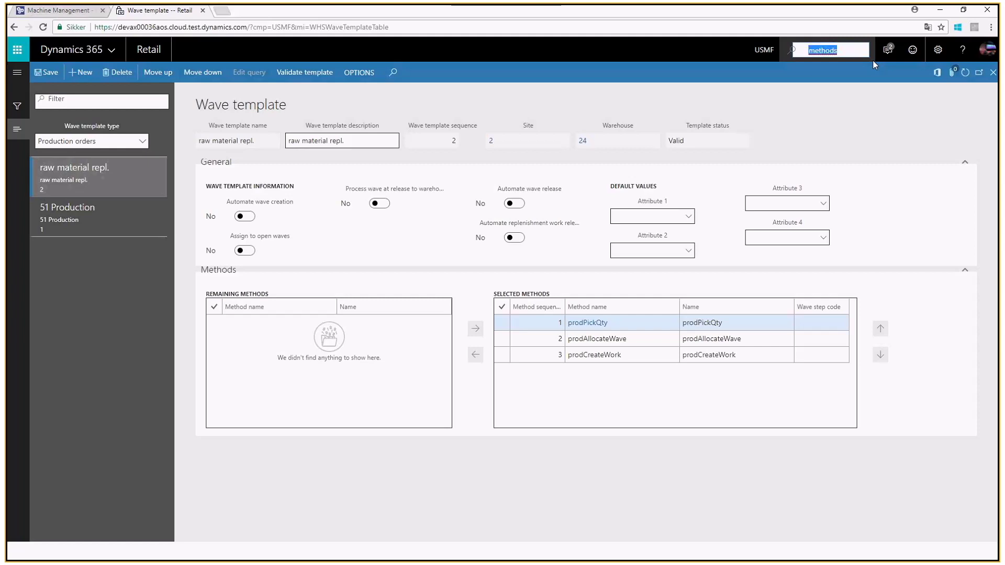
pyautogui.press('Return')
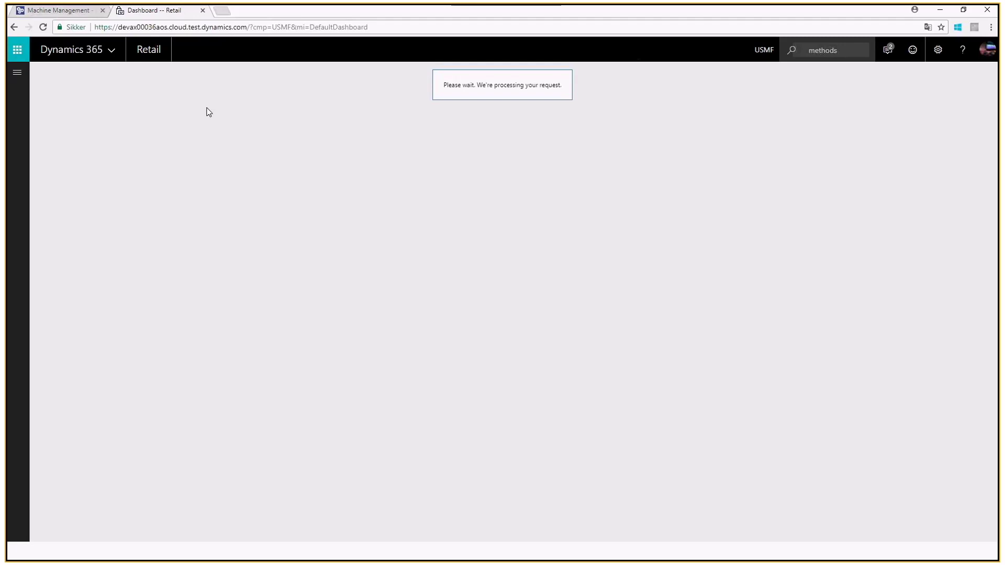
# Open Wave process methods from the Warehouse management wave setup and regenerate the methods
pyautogui.click(20, 73)
pyautogui.click(614, 290)
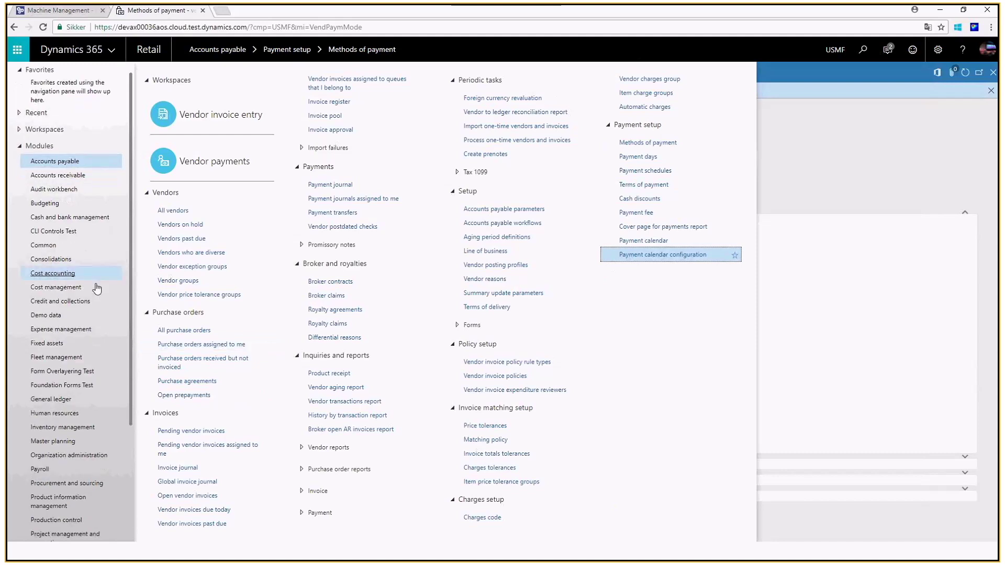
pyautogui.scroll(-5, 94, 288)
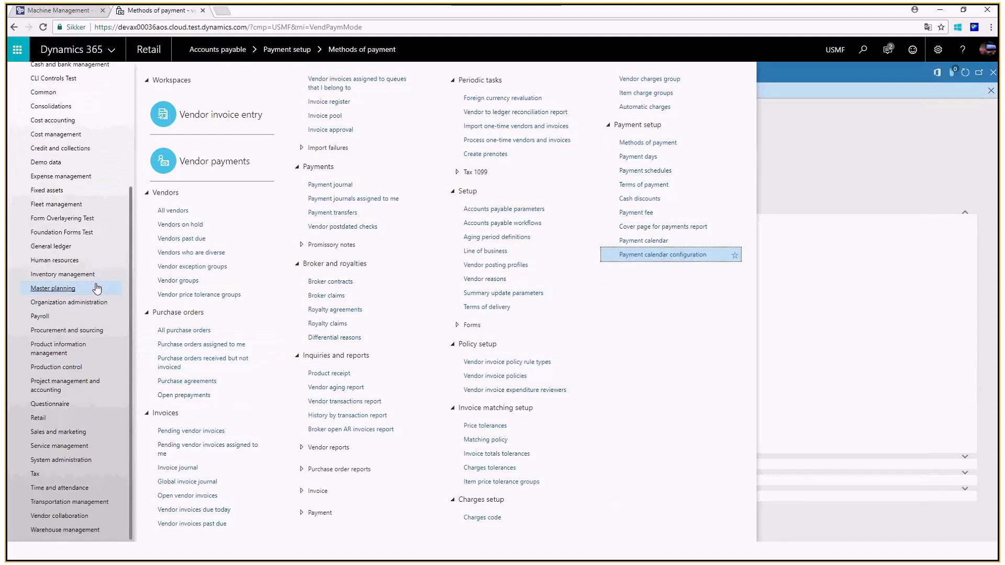
pyautogui.click(65, 530)
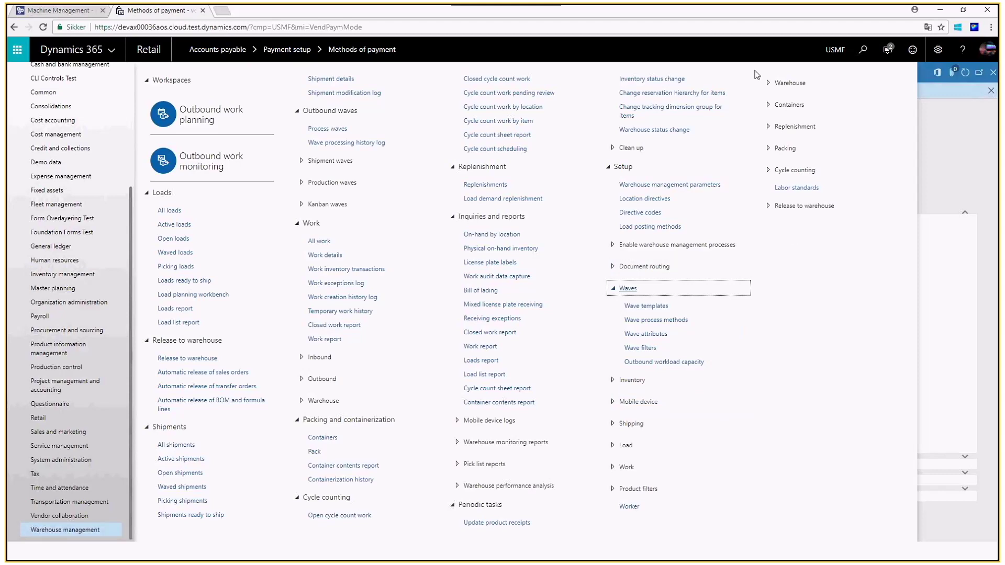
pyautogui.click(768, 85)
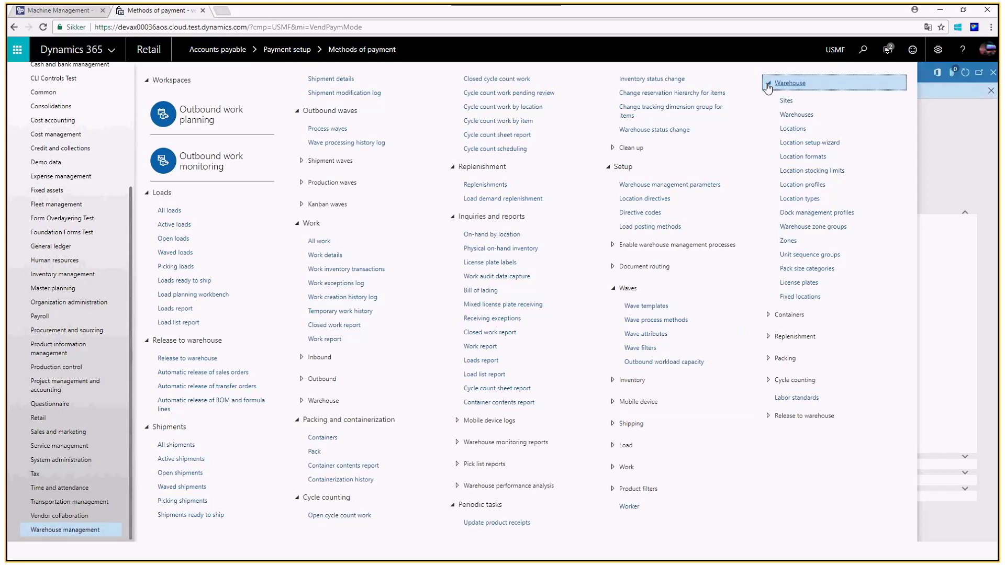
pyautogui.click(614, 246)
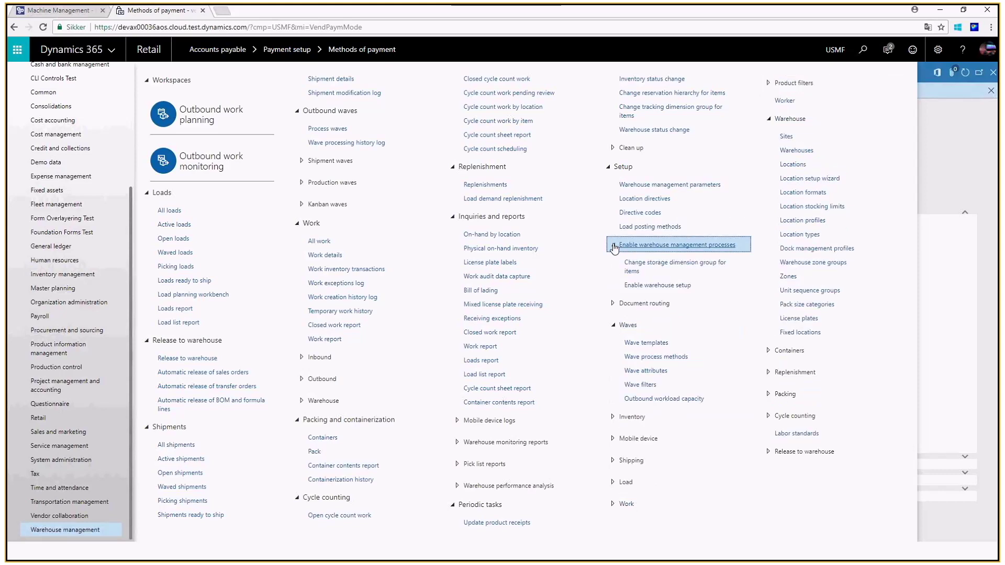
pyautogui.click(653, 358)
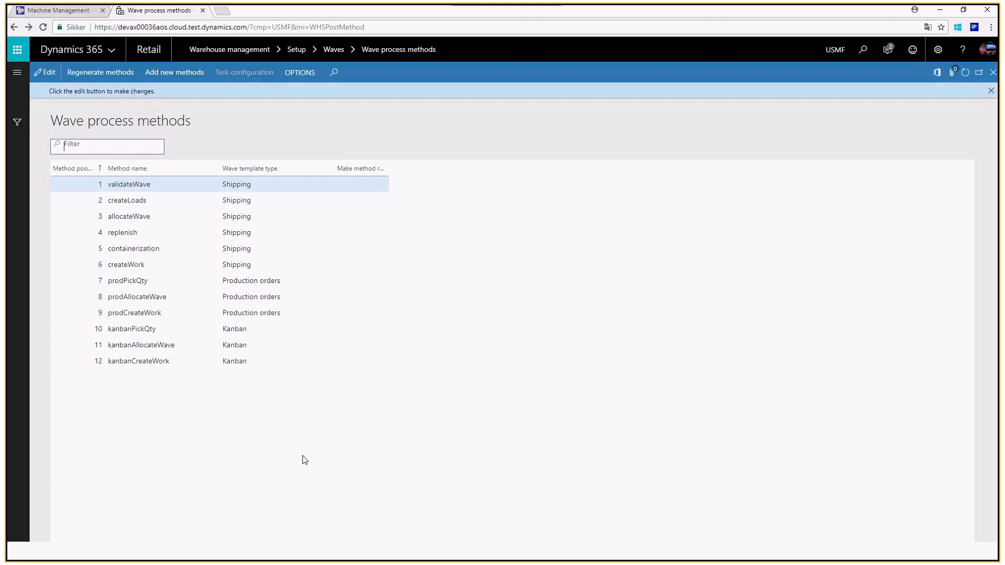
pyautogui.click(81, 74)
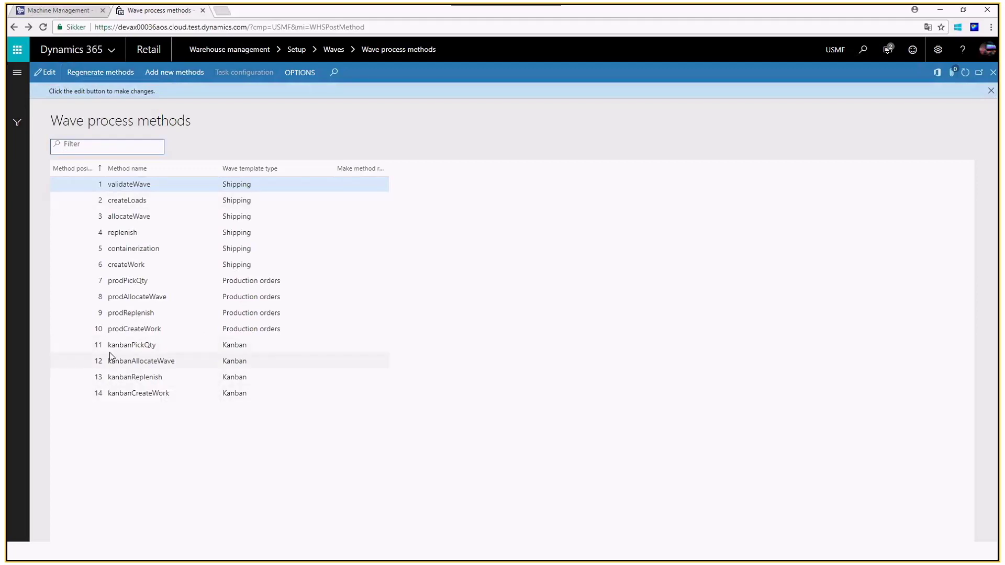
# Return to the Wave templates page by searching for wave templates
pyautogui.click(860, 49)
pyautogui.write('wave te')
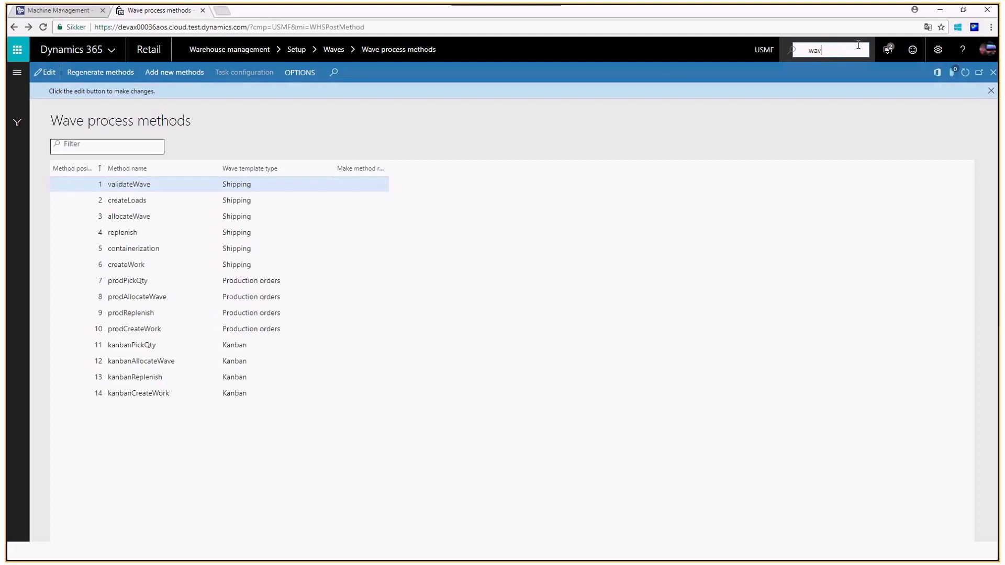
pyautogui.write('mplatess')
pyautogui.press('Return')
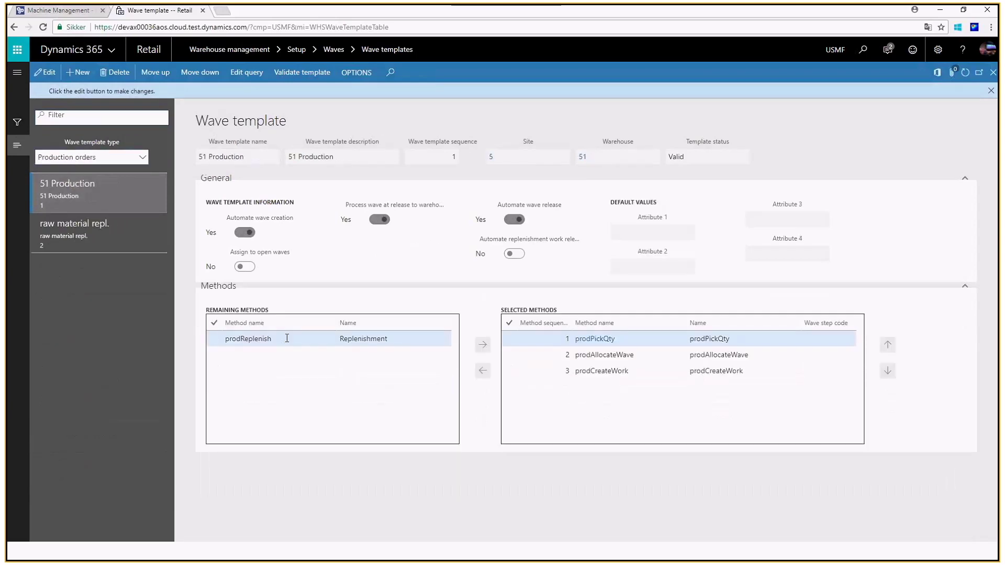
# Add the prodReplenish method to the selected methods of the 51 Production wave template
pyautogui.click(287, 339)
pyautogui.click(42, 73)
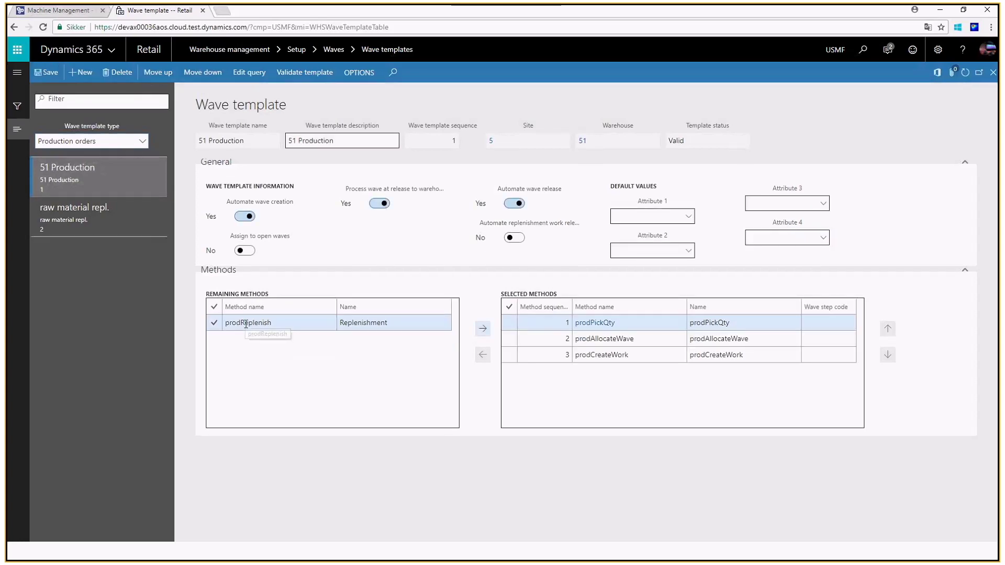
pyautogui.click(246, 323)
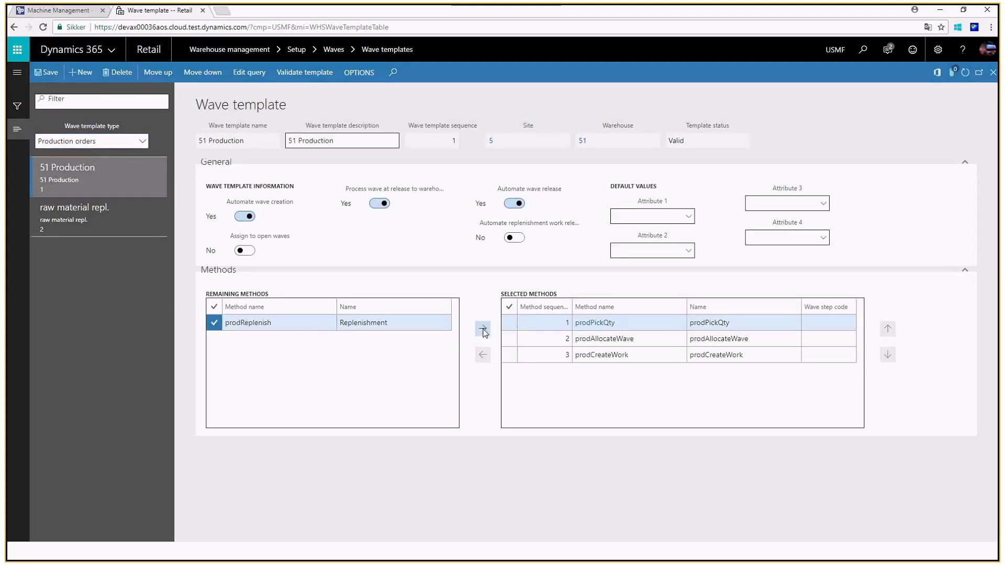
pyautogui.click(482, 330)
pyautogui.click(571, 359)
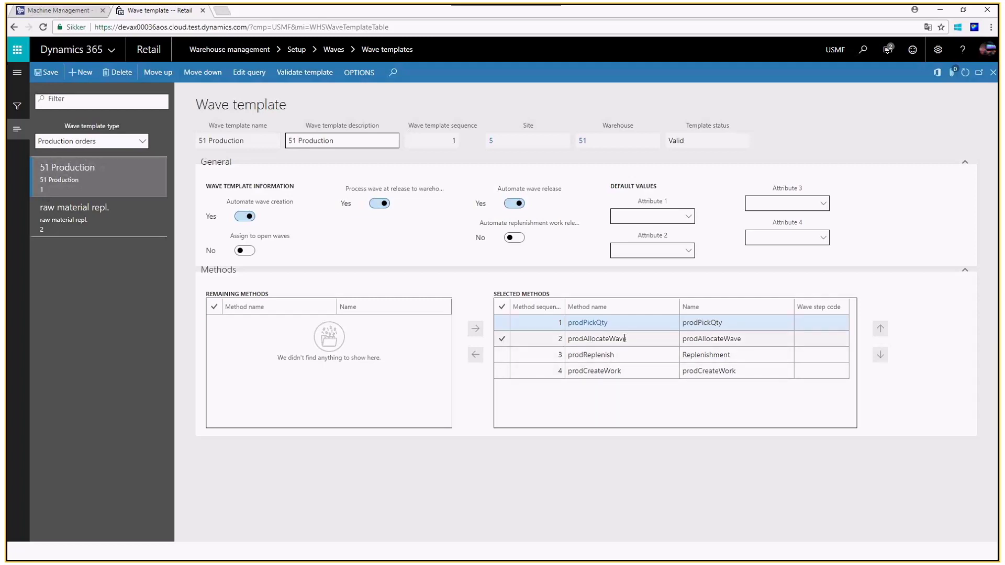
pyautogui.moveTo(624, 338)
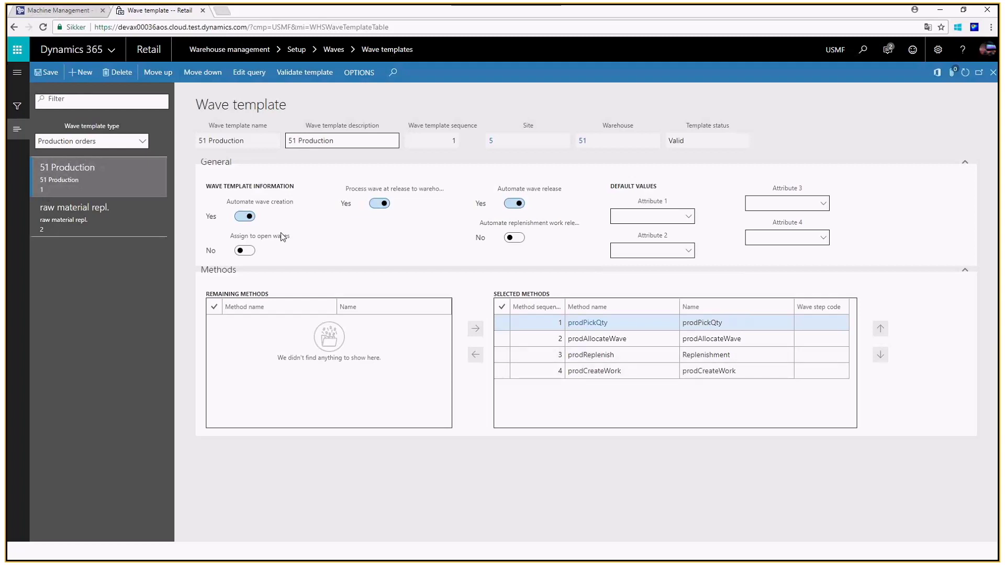
# Switch the wave template type to Kanban
pyautogui.click(141, 144)
pyautogui.click(93, 190)
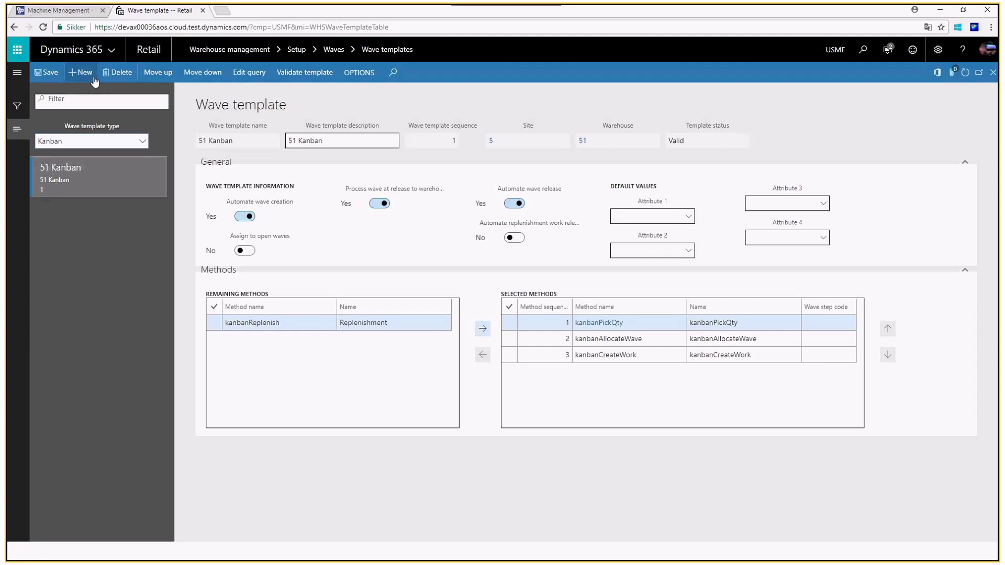
# Add the kanbanReplenish method to the selected methods of the 51 Kanban wave template
pyautogui.click(296, 322)
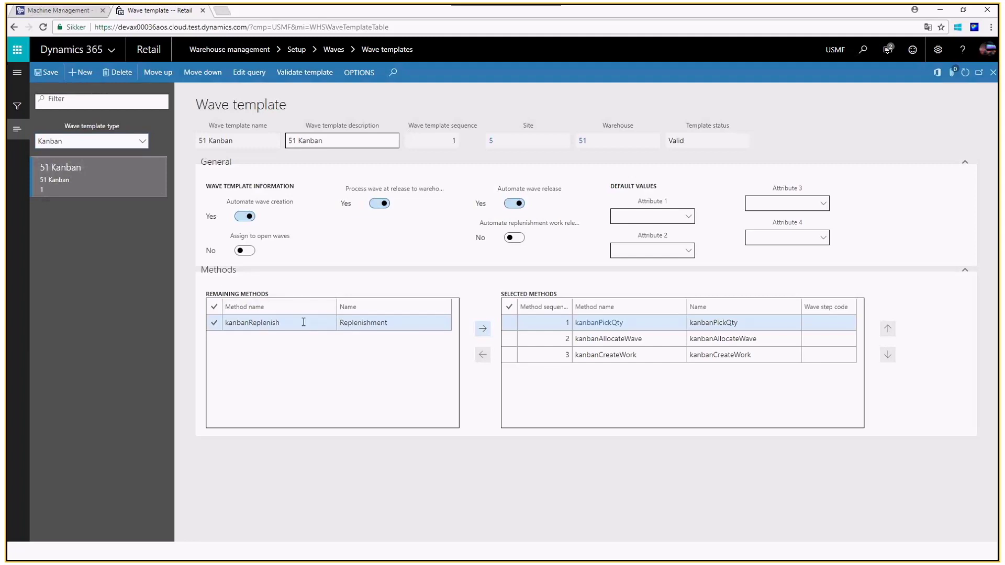
pyautogui.click(483, 328)
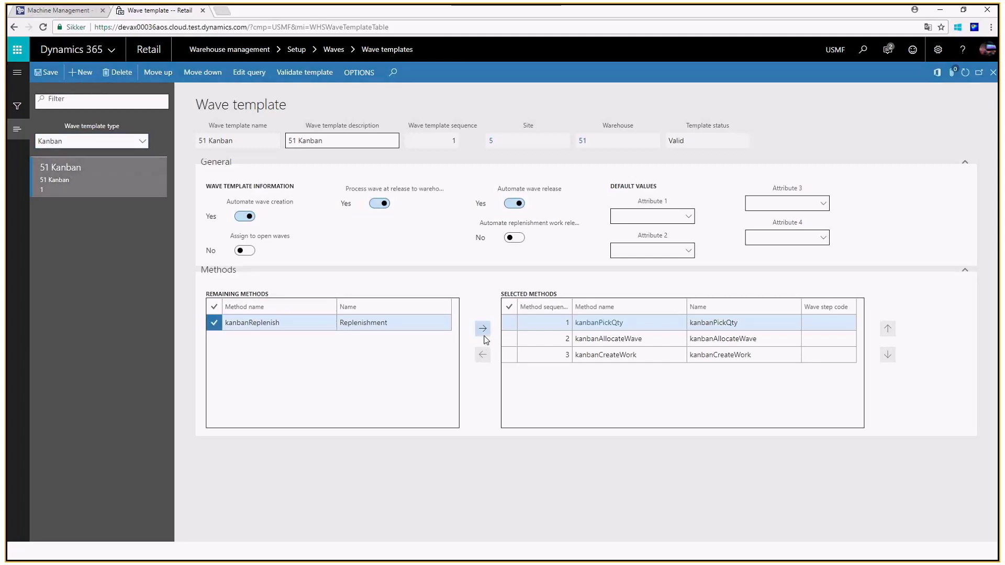
pyautogui.hotkey('ctrl', 's')
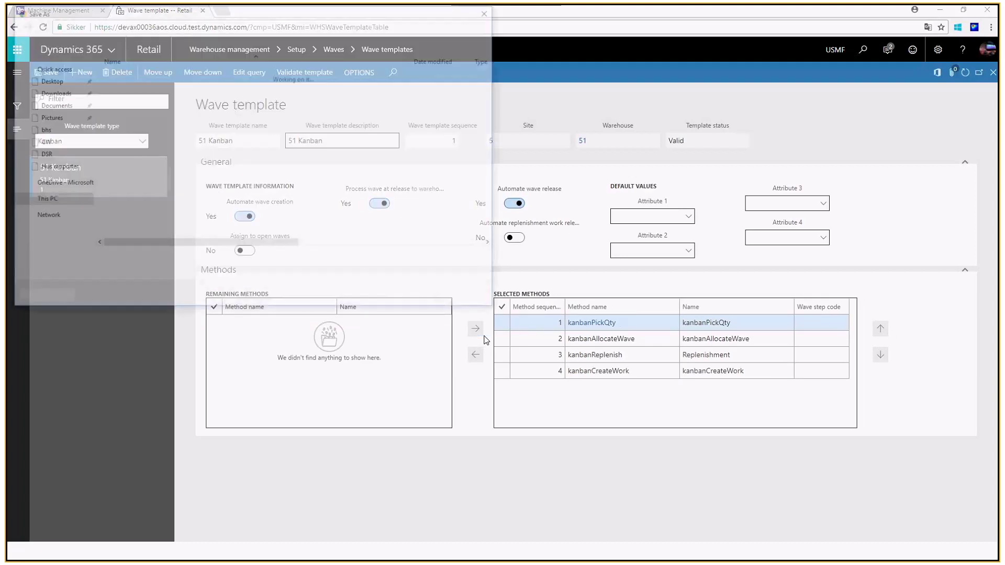
pyautogui.press('Escape')
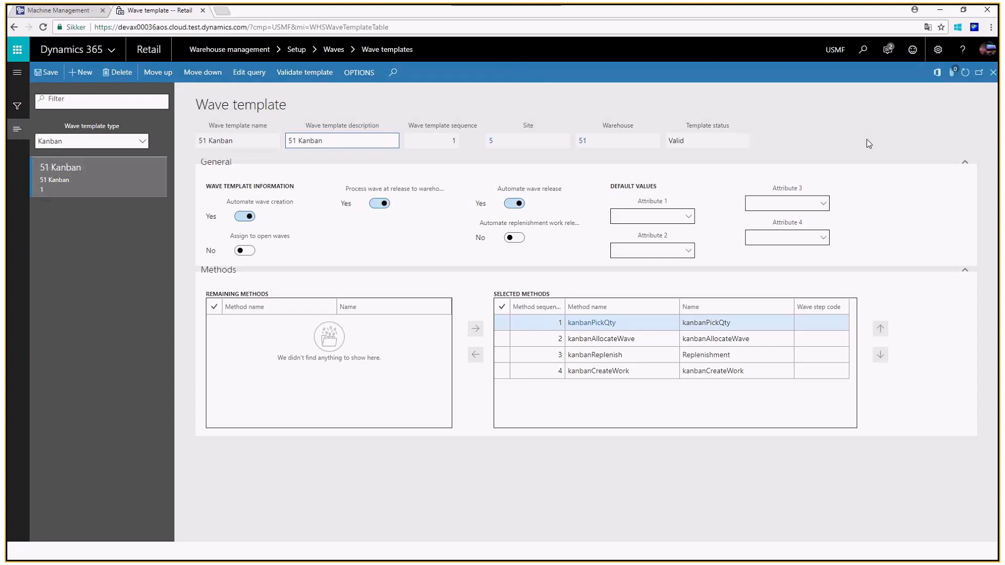
# Open the Work templates page by searching for work templates
pyautogui.click(860, 56)
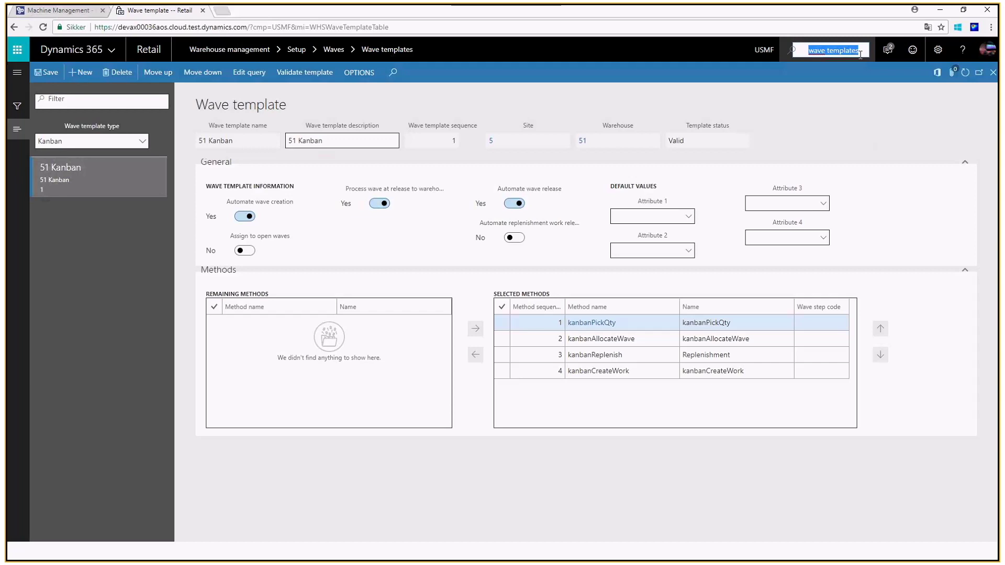
pyautogui.write('work templates')
pyautogui.tripleClick(859, 54)
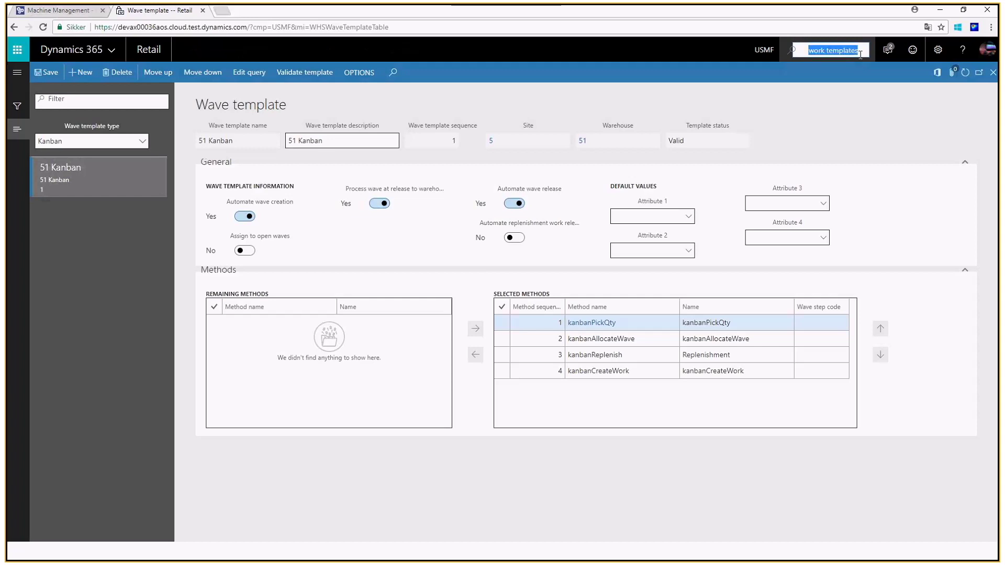
pyautogui.press('Return')
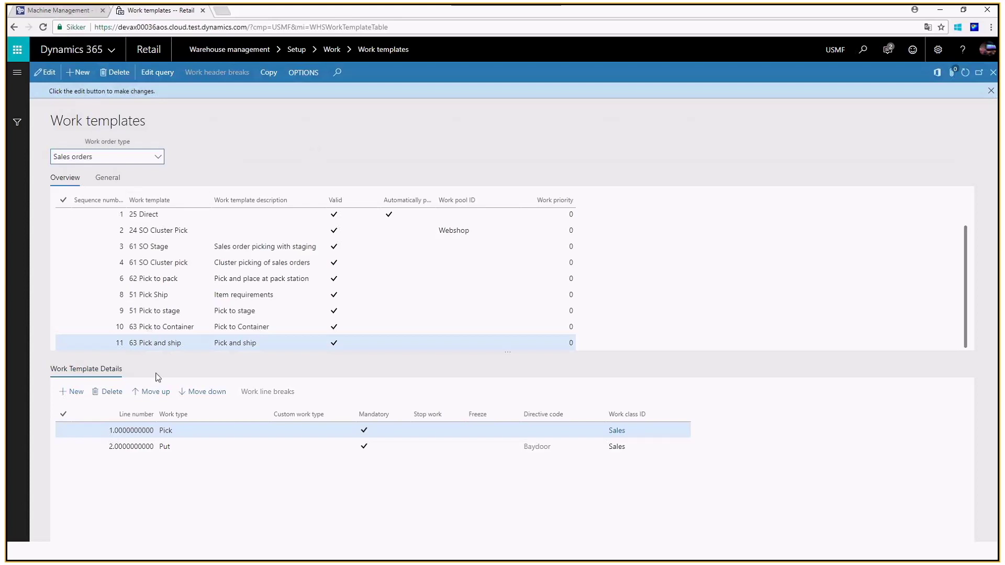
# Examine the block work for replenishment options in the general settings of the 61 SO Stage work template
pyautogui.click(152, 246)
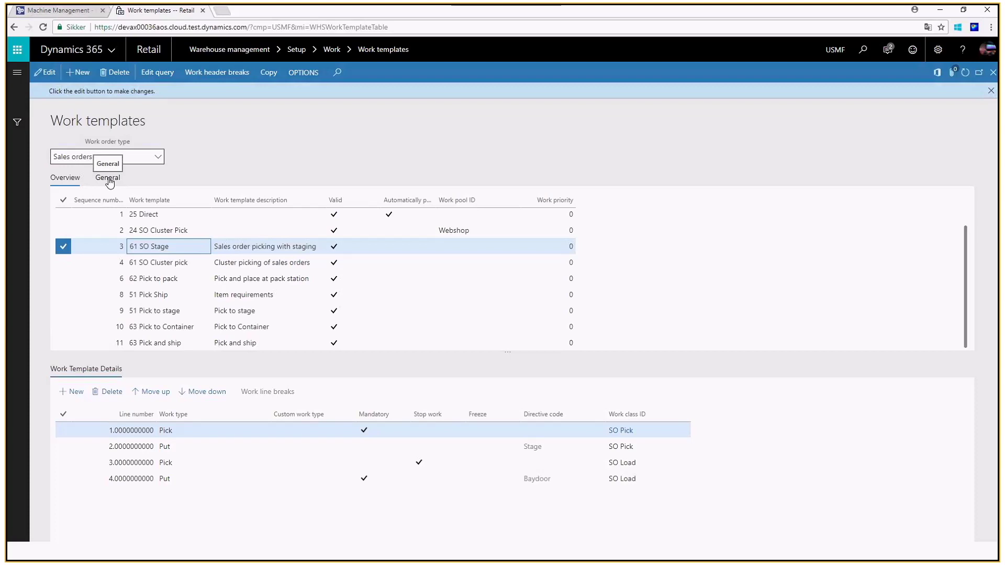
pyautogui.click(109, 178)
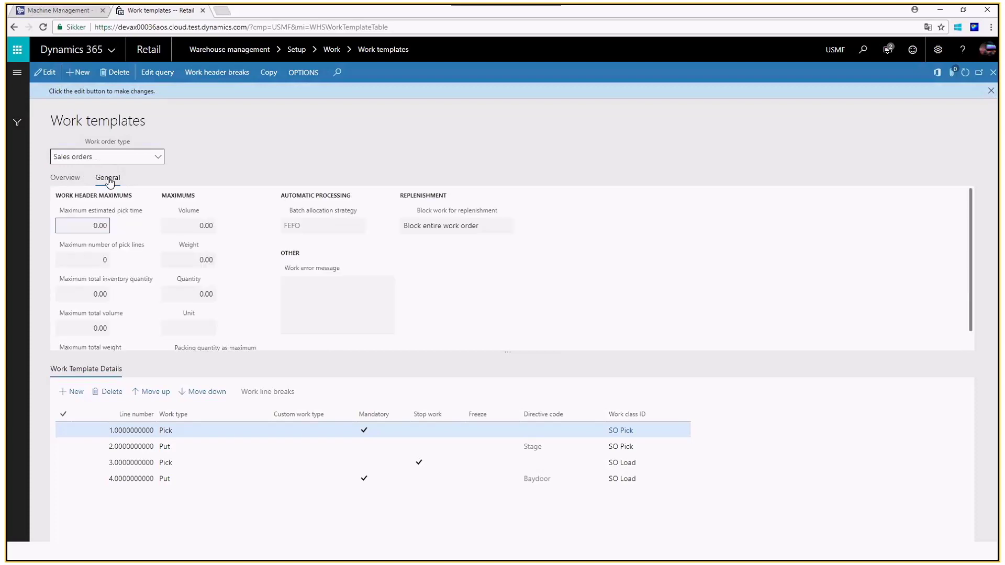
pyautogui.click(48, 78)
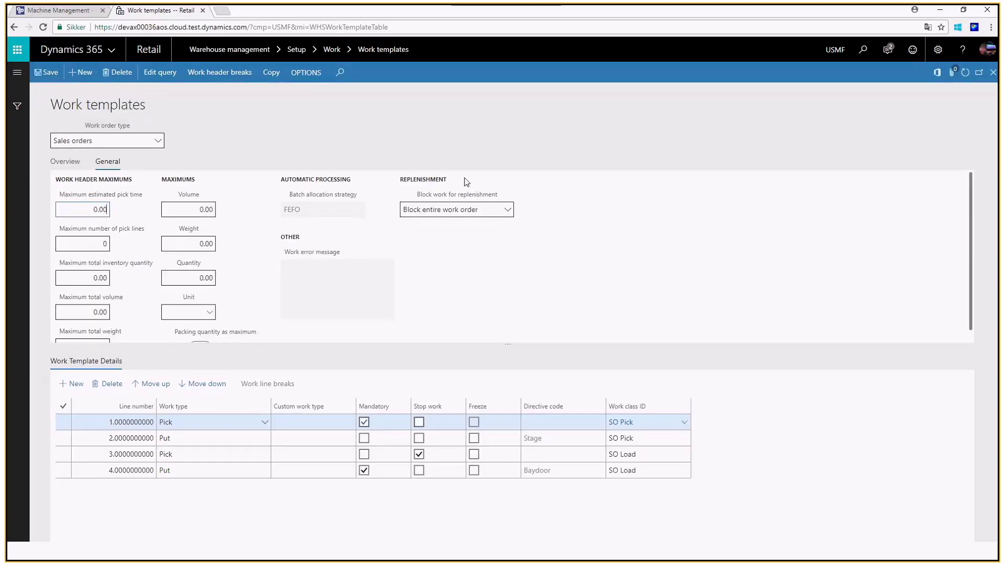
pyautogui.click(507, 210)
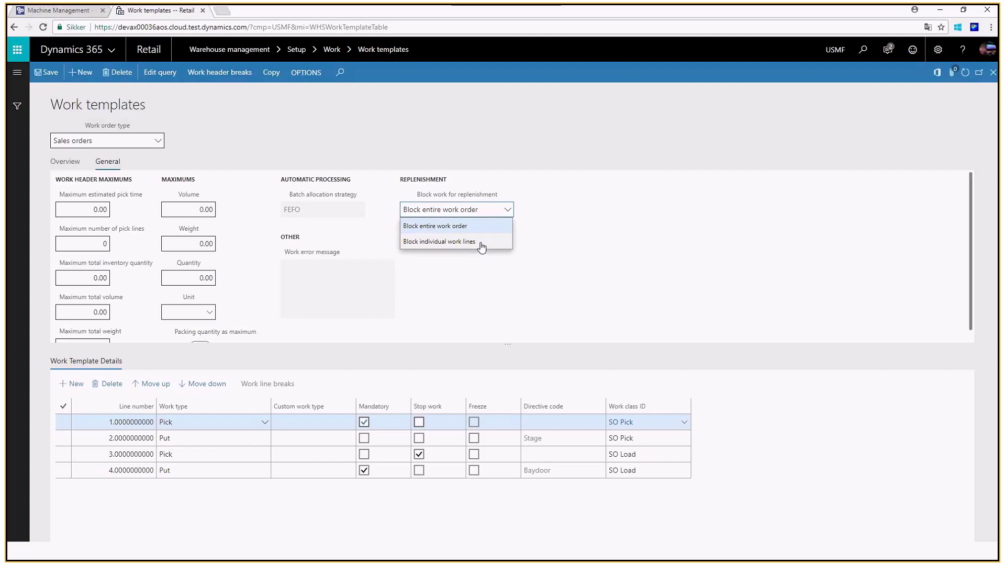
pyautogui.click(540, 278)
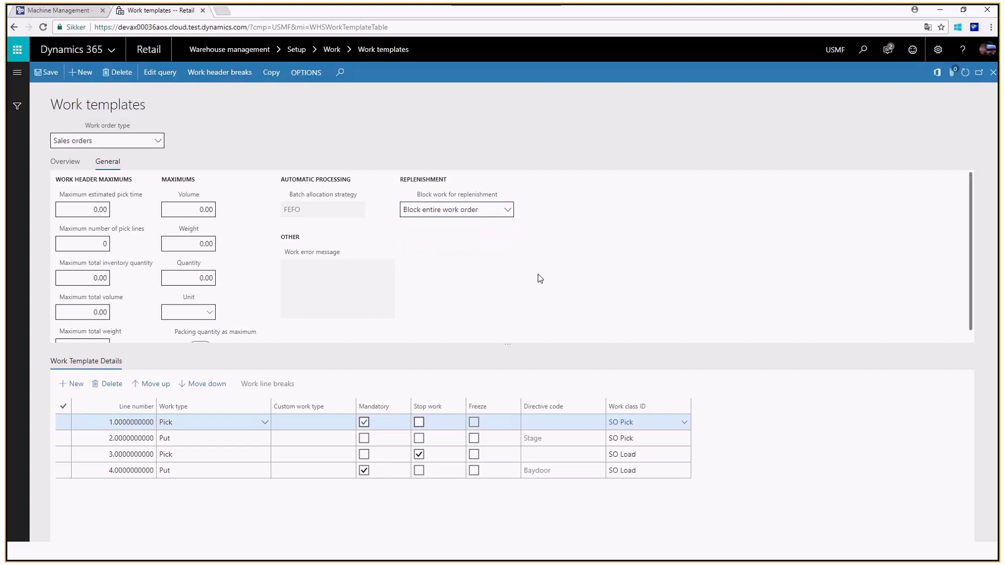
# Open the Location directives page by searching for location directives
pyautogui.click(864, 51)
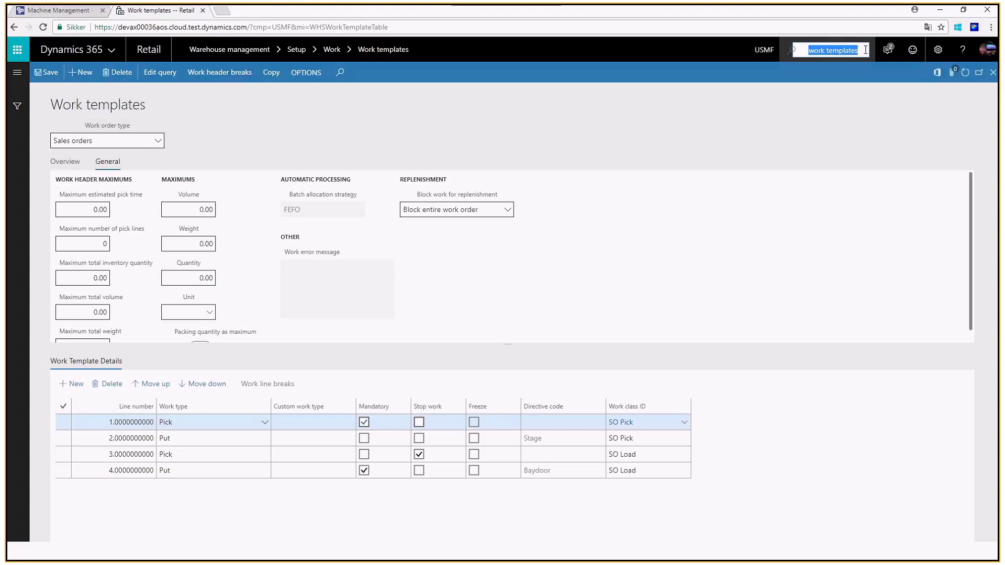
pyautogui.write('location directive')
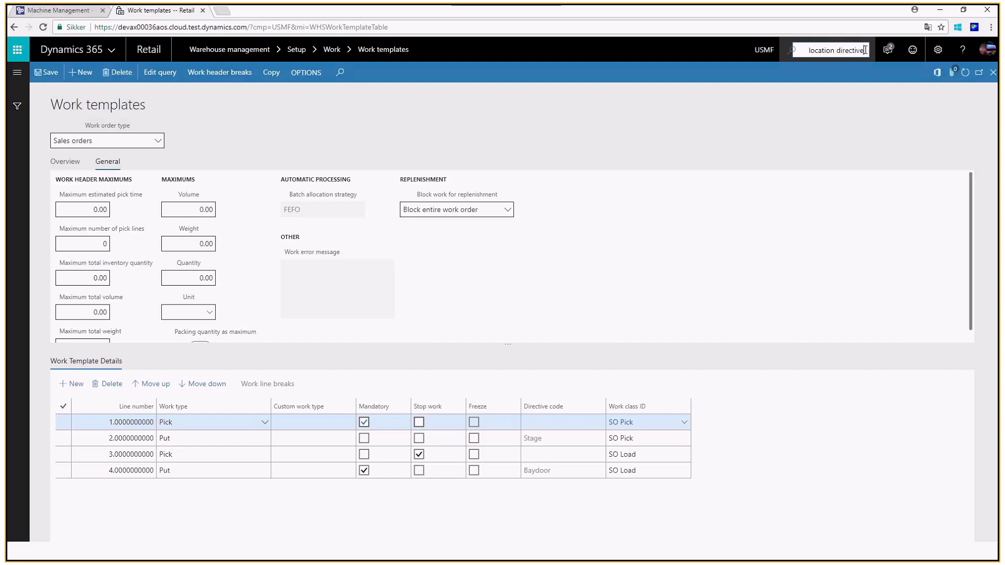
pyautogui.write('s')
pyautogui.hotkey('ctrl', 'a')
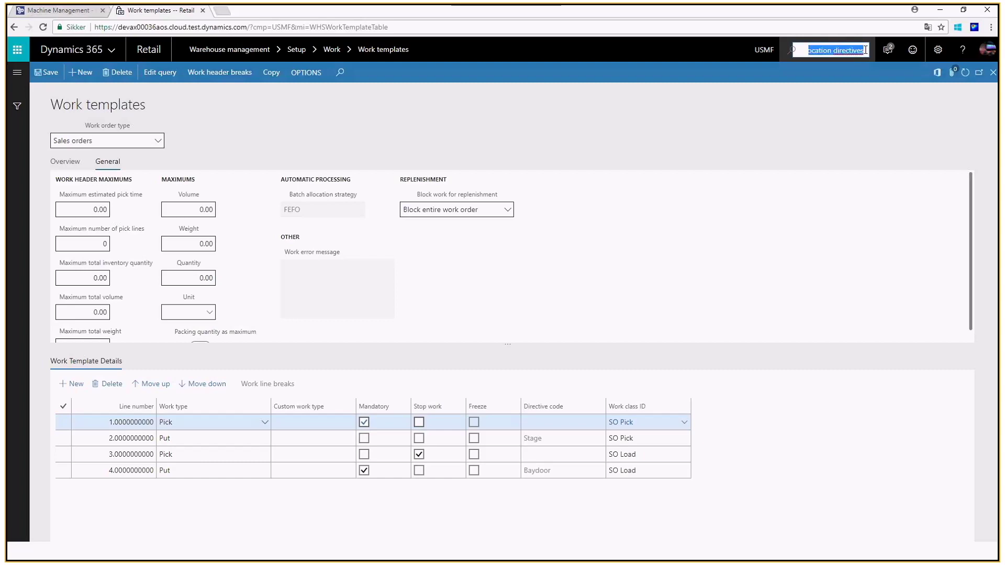
pyautogui.click(828, 99)
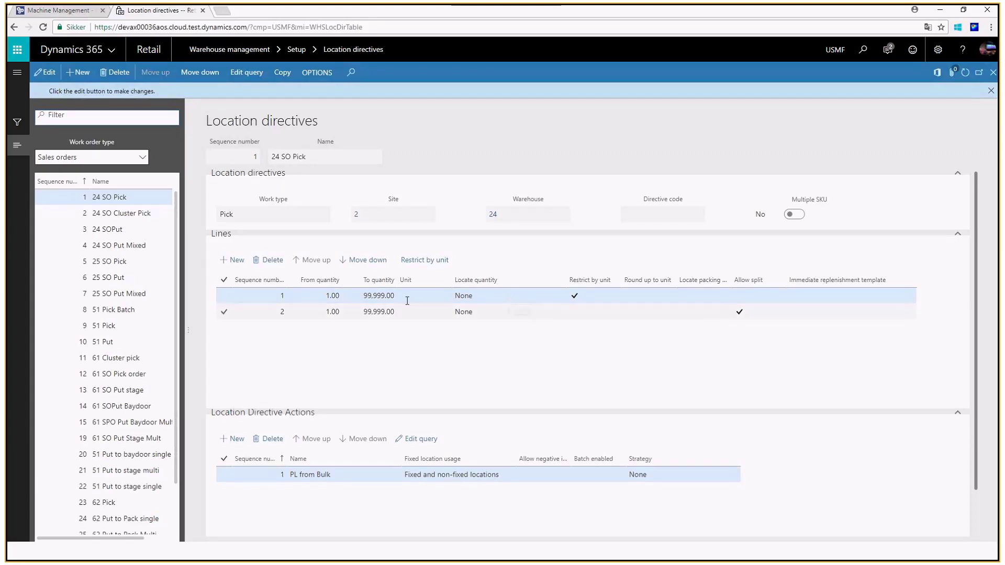
# Set the immediate replenishment template to Demand Replenish on line 1 of the 24 SO Pick location directive
pyautogui.click(808, 313)
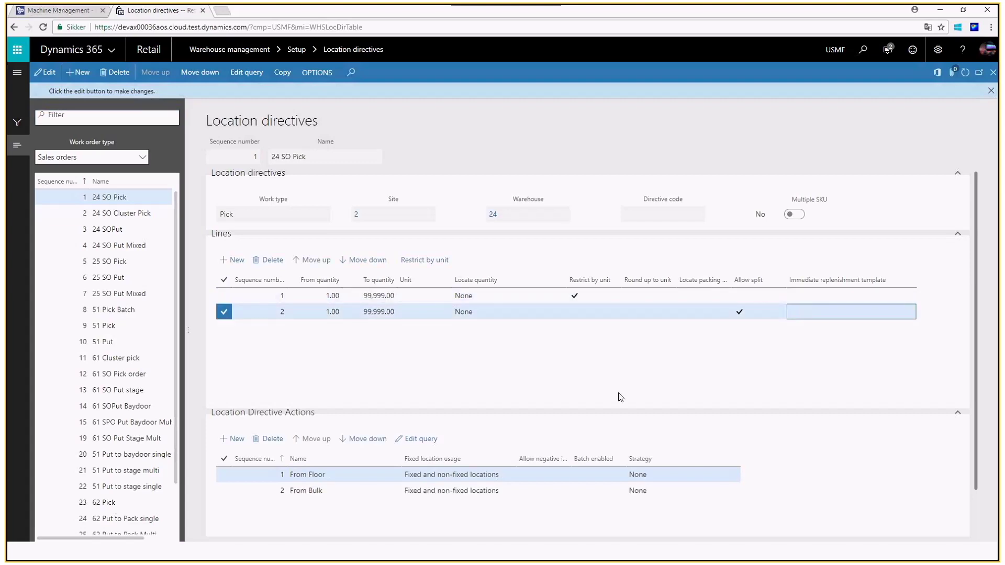
pyautogui.click(807, 298)
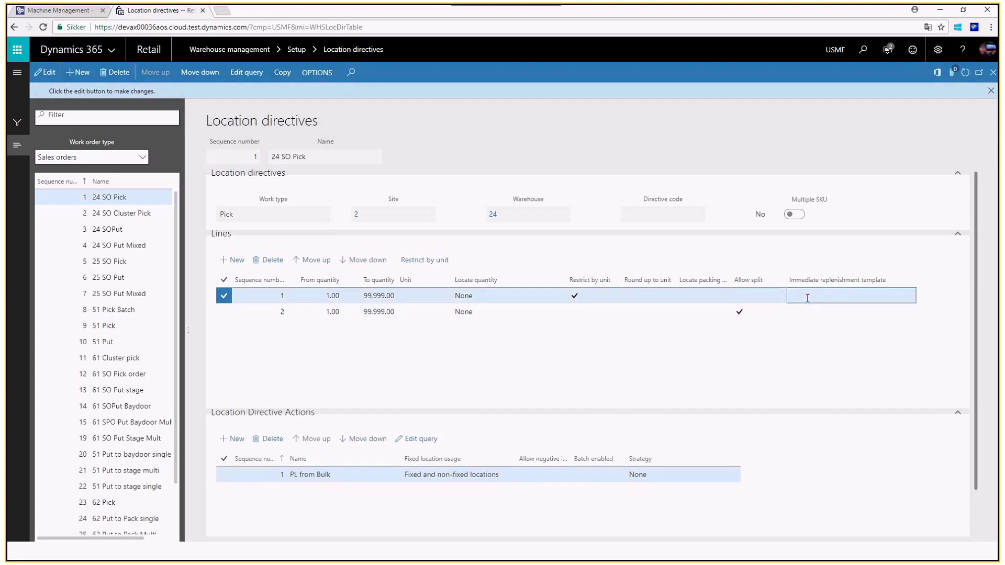
pyautogui.click(45, 73)
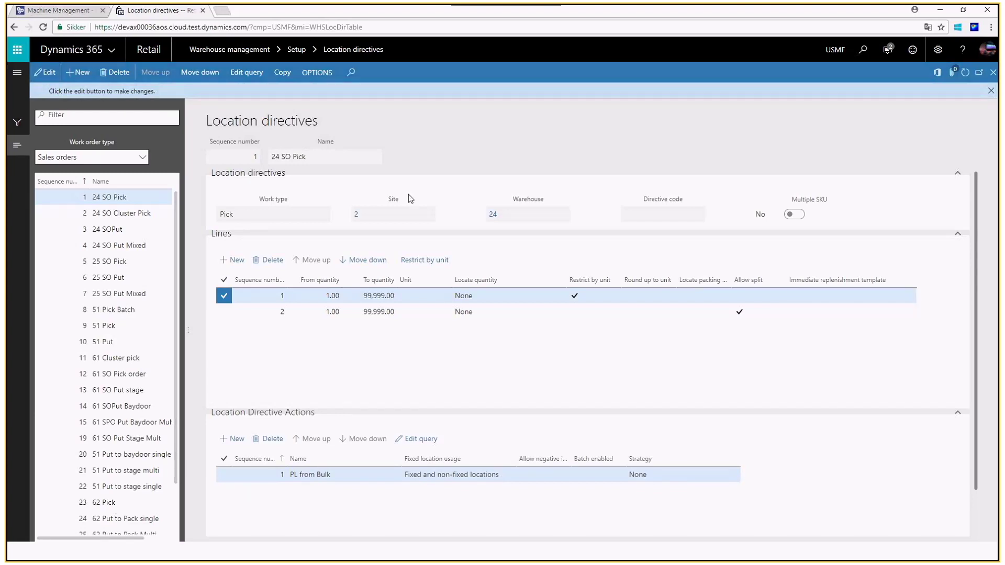
pyautogui.click(909, 280)
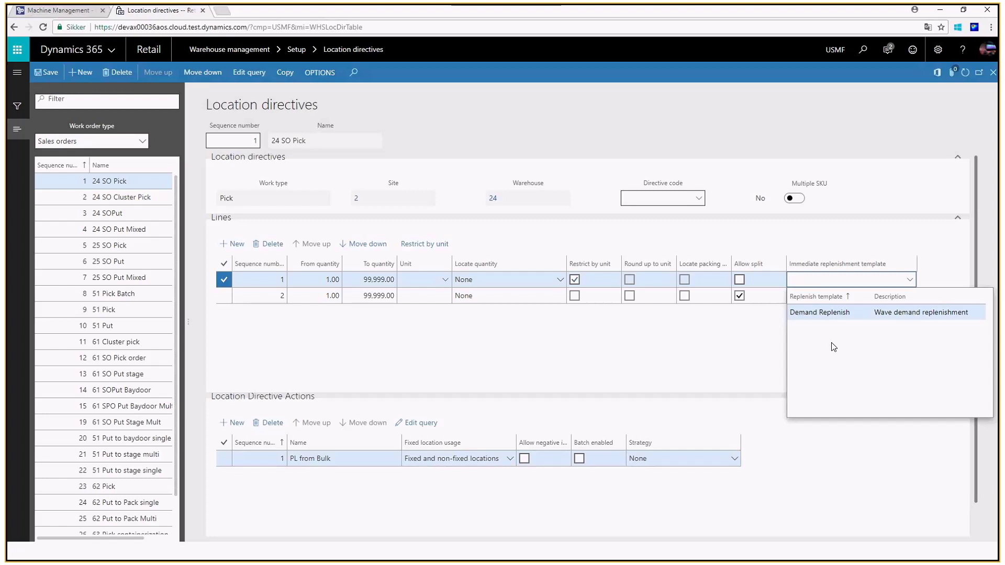
pyautogui.click(841, 313)
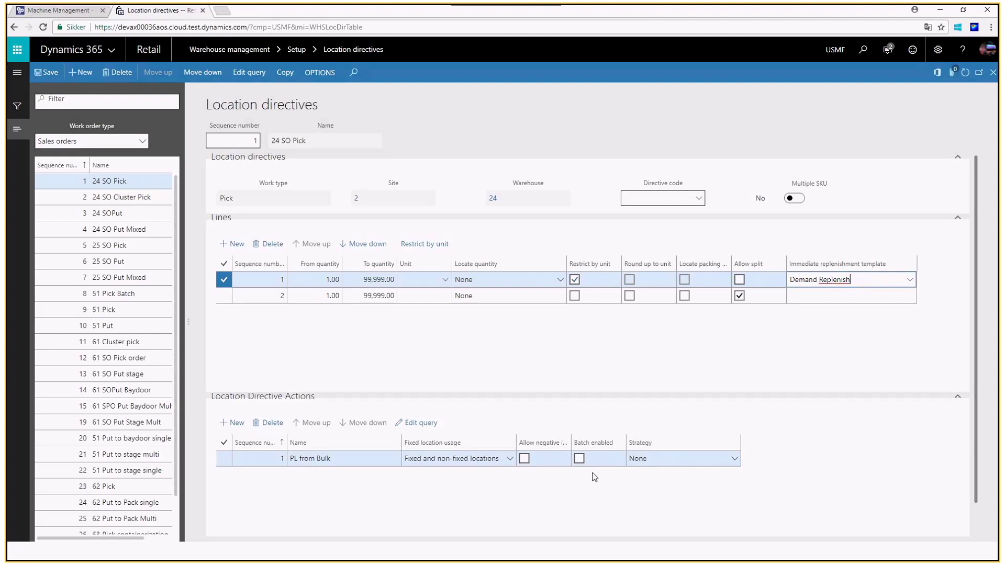
pyautogui.click(237, 423)
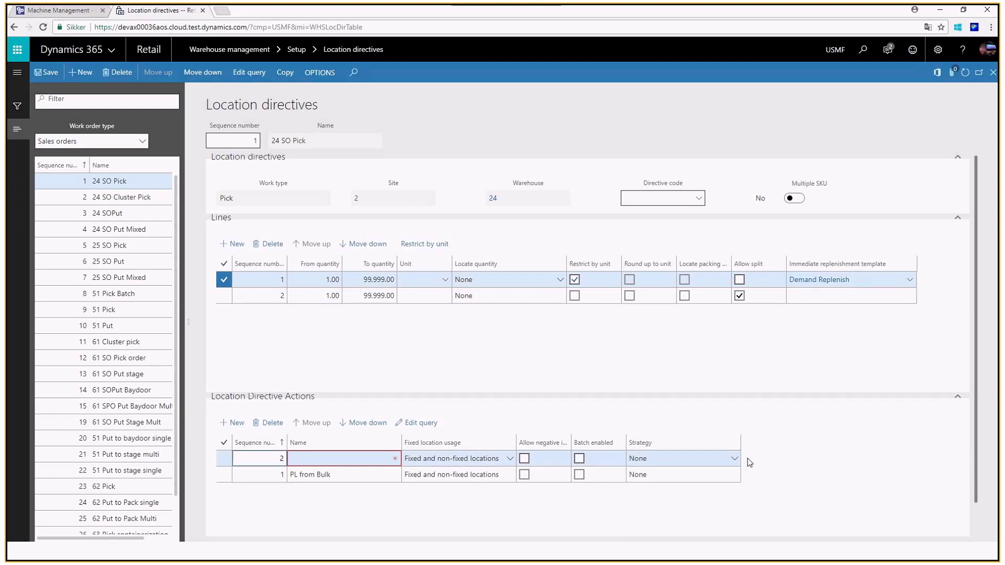
pyautogui.click(830, 295)
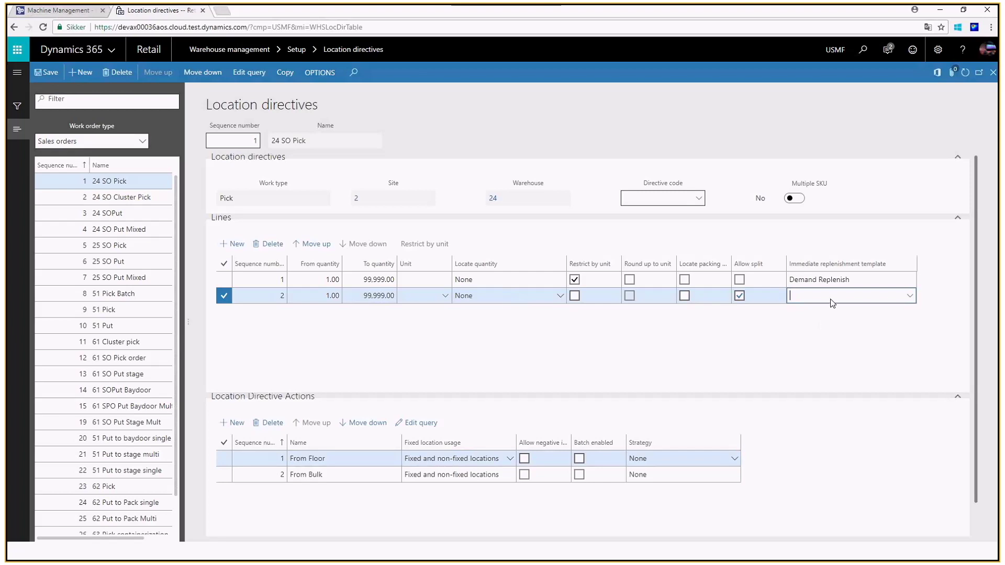
pyautogui.click(828, 280)
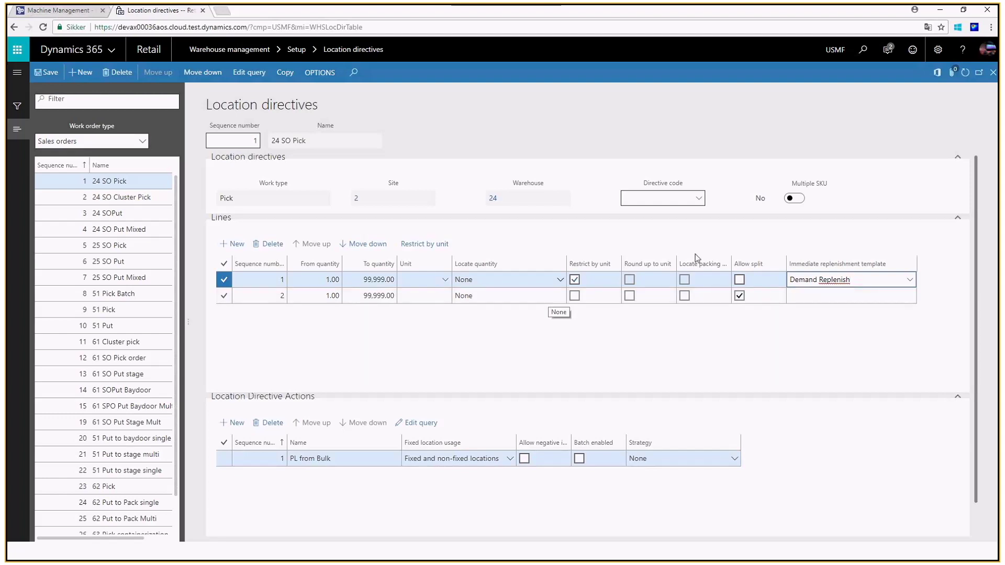
# Check the directive actions of line 2 in 24 SO Pick and save the location directive
pyautogui.click(859, 299)
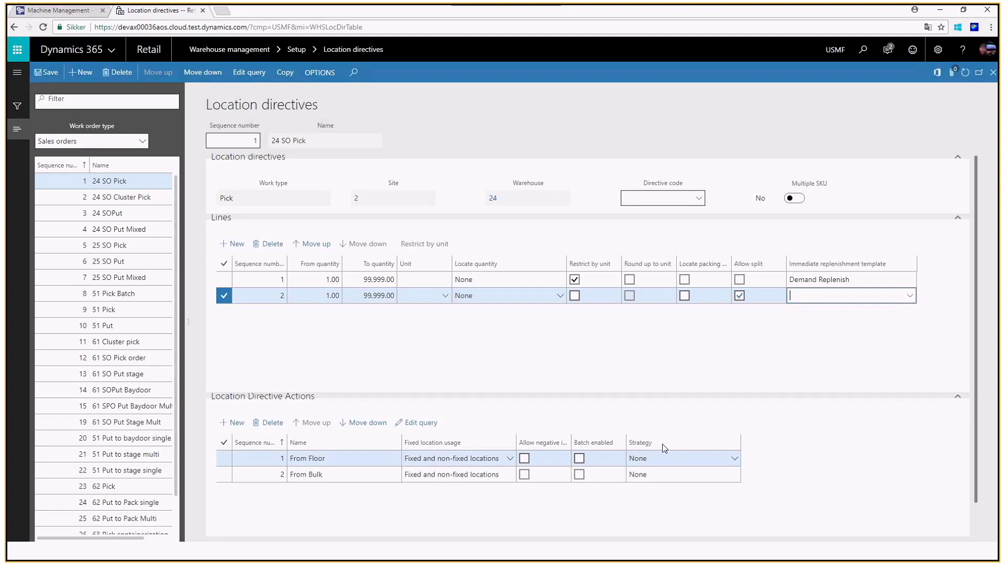
pyautogui.click(535, 345)
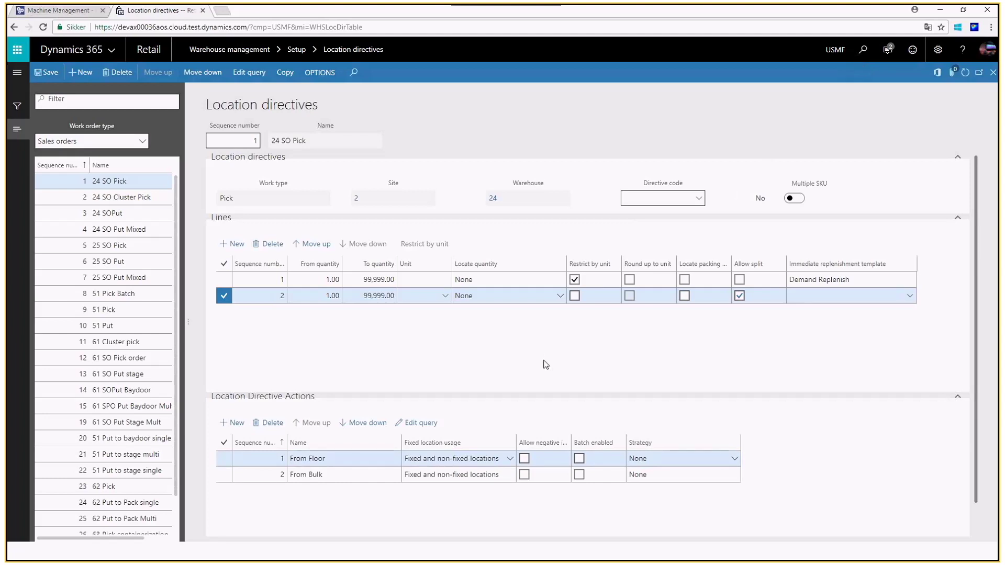
pyautogui.click(49, 73)
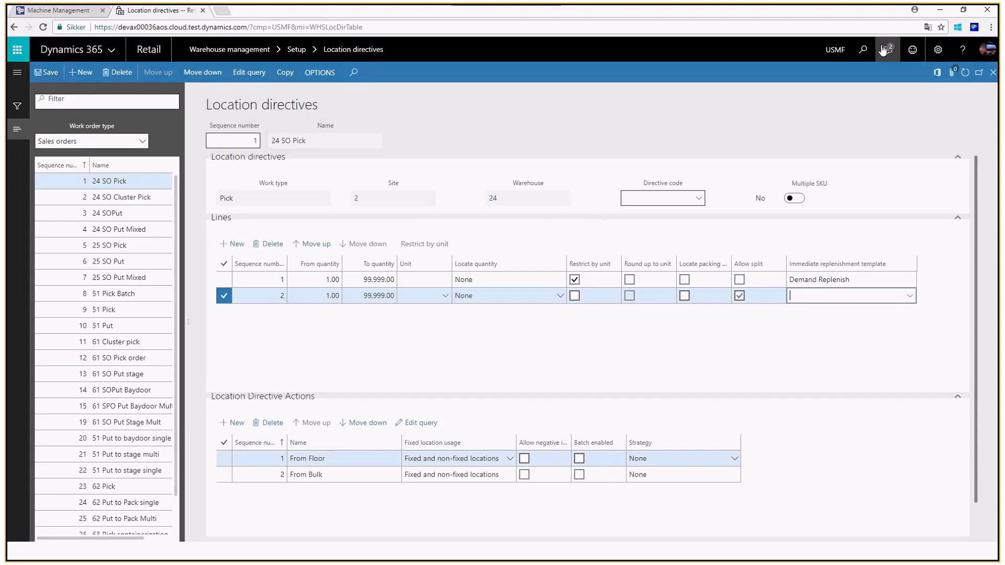
# Open the Replenishment templates page by searching for replenishment templates
pyautogui.click(864, 54)
pyautogui.write('replenish')
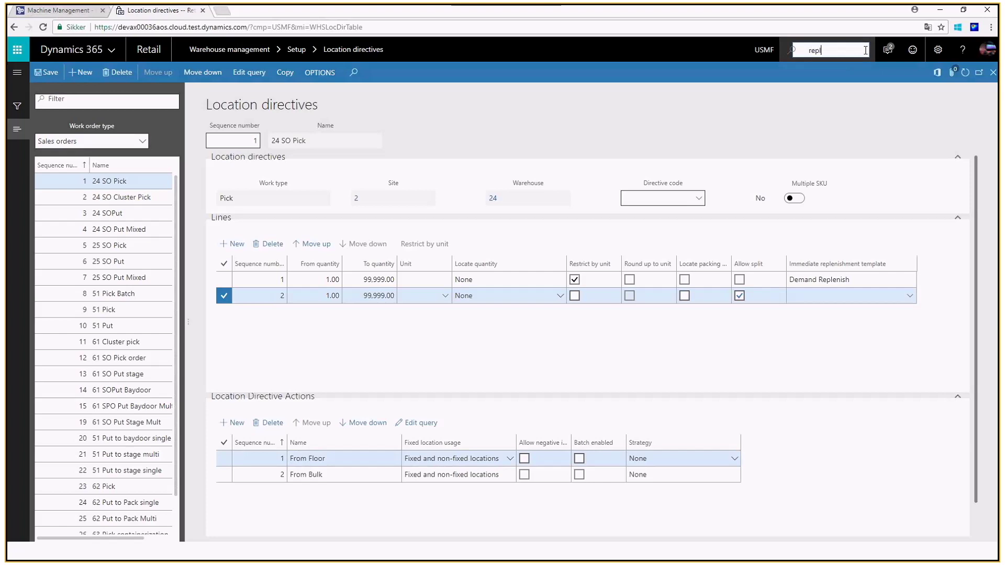
pyautogui.write('ment templates')
pyautogui.press('Return')
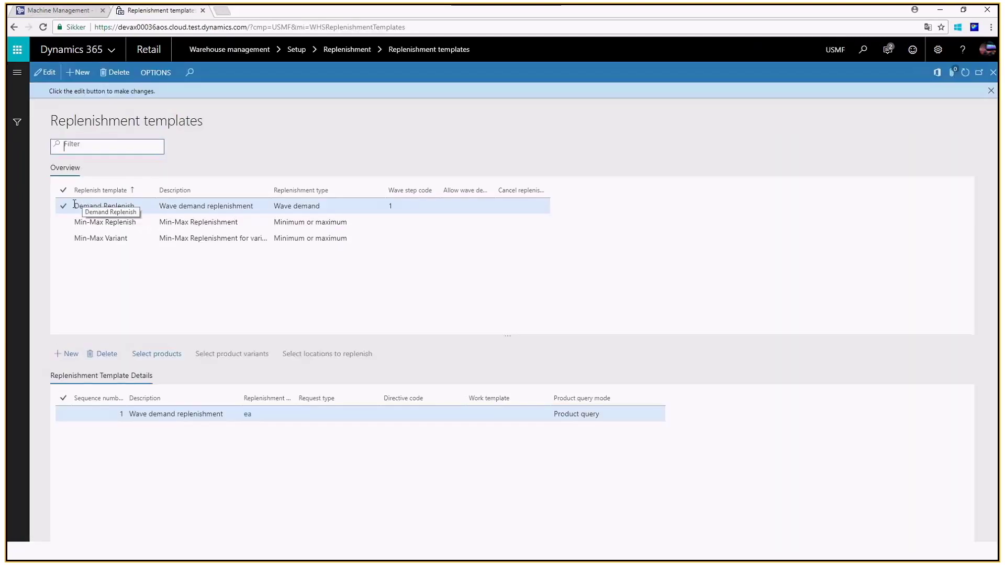
# Widen the truncated option columns and allow wave demand to use unreserved quantities for the Demand Replenish template
pyautogui.click(140, 206)
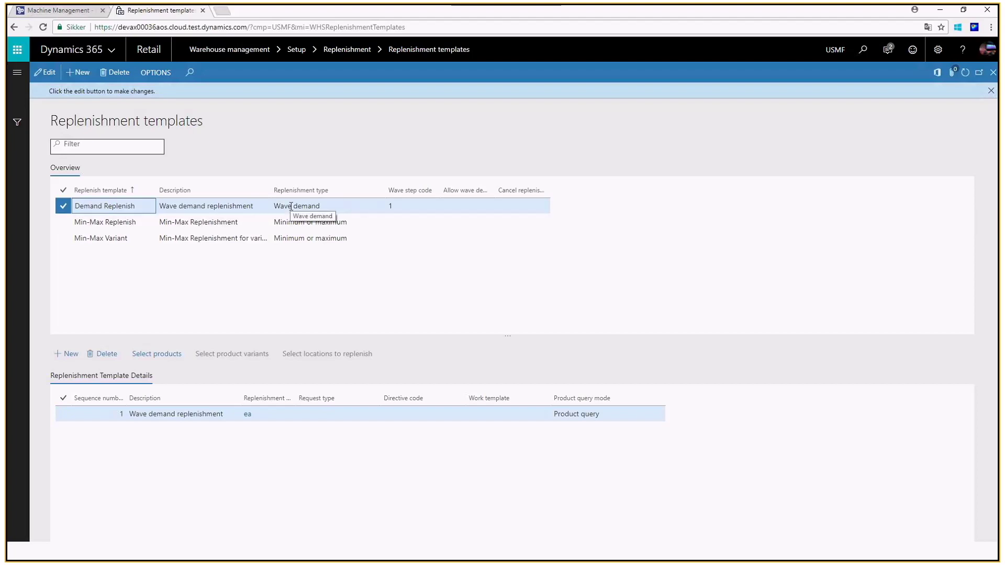
pyautogui.click(48, 73)
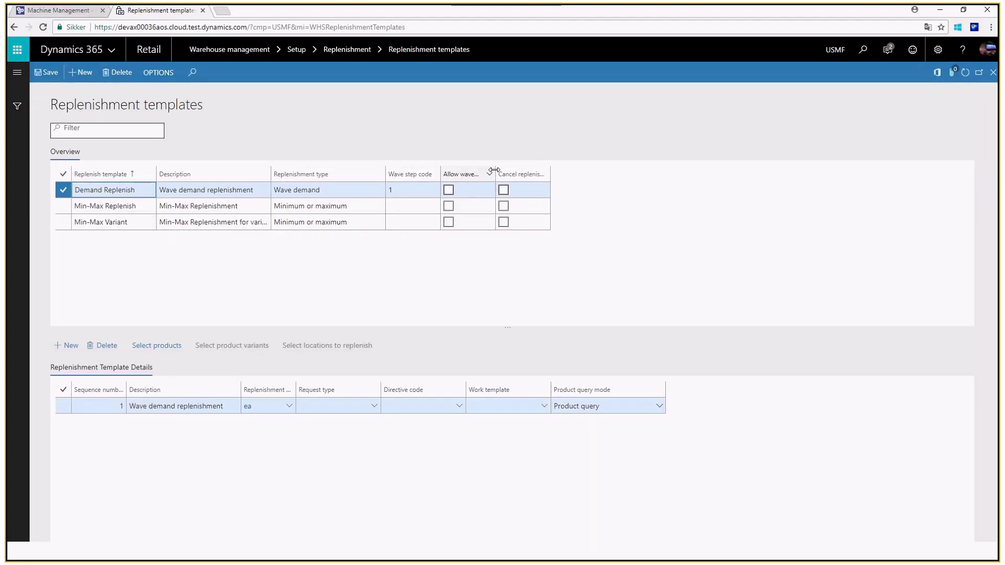
pyautogui.moveTo(494, 171); pyautogui.dragTo(788, 164)
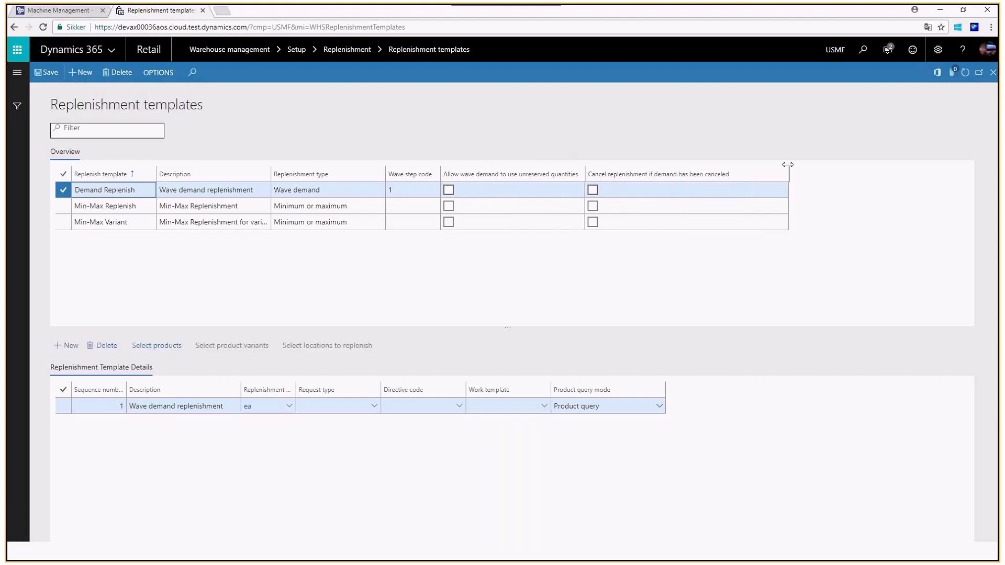
pyautogui.click(449, 190)
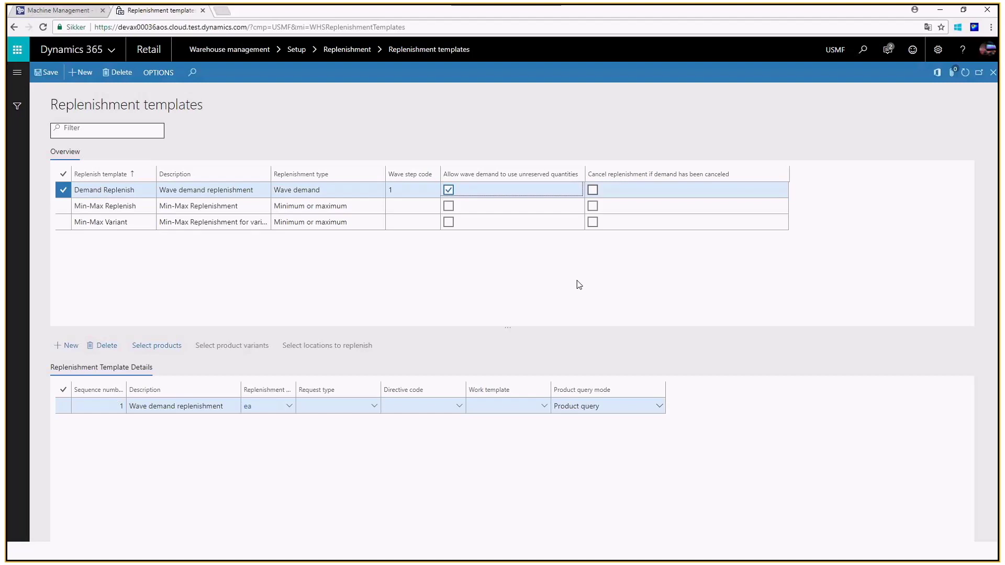
pyautogui.click(290, 407)
pyautogui.click(449, 190)
# Switch to the demand replenishment presentation in PowerPoint and select slide 7 with the blog, roadmap and ideas links
pyautogui.press('super')
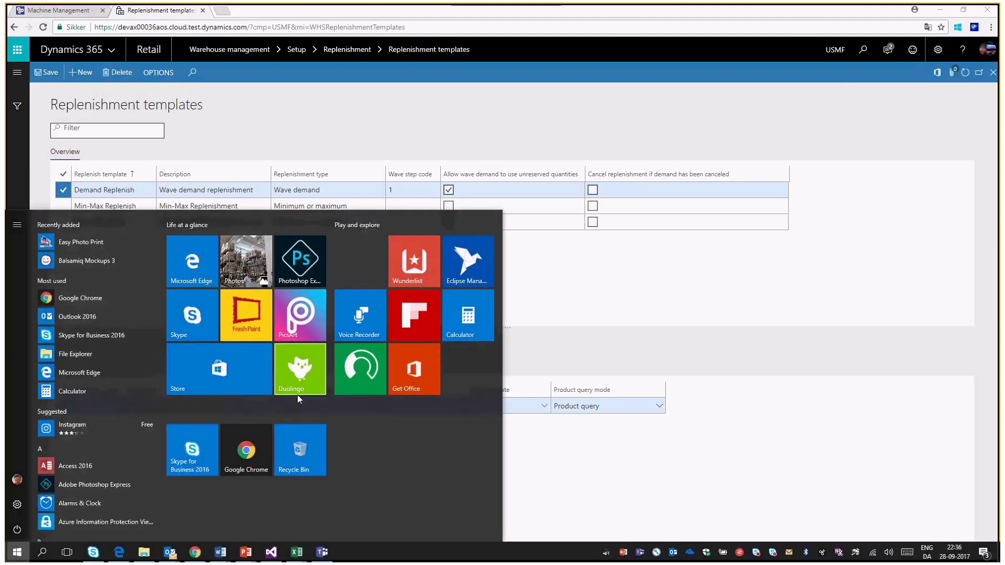
pyautogui.moveTo(237, 557)
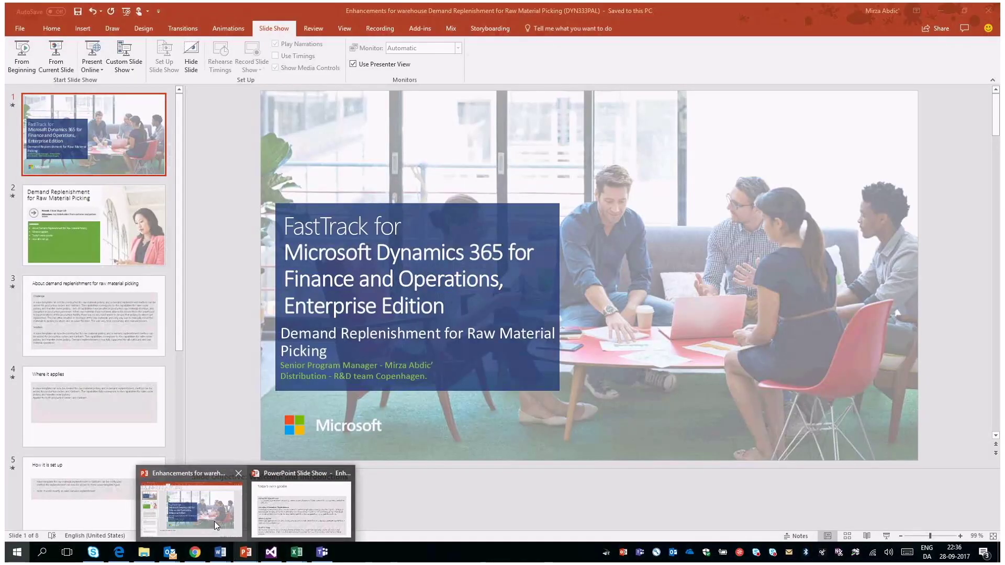
pyautogui.click(214, 521)
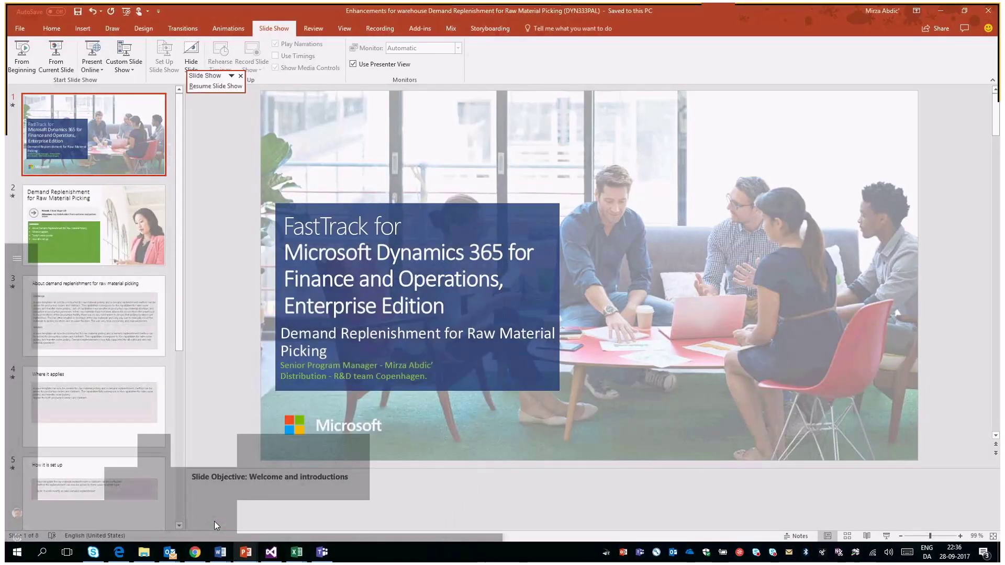
pyautogui.scroll(-5, 103, 369)
pyautogui.click(104, 369)
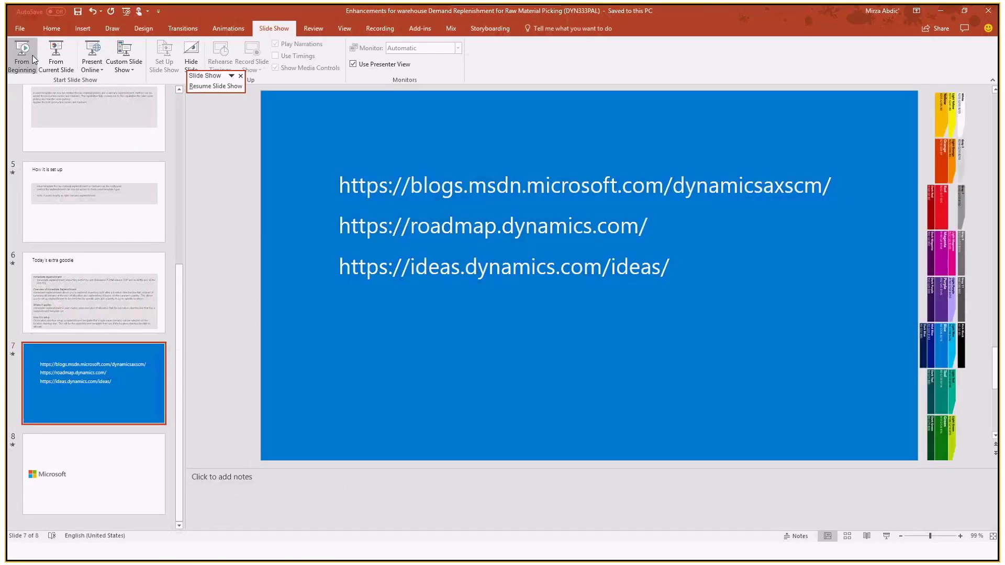